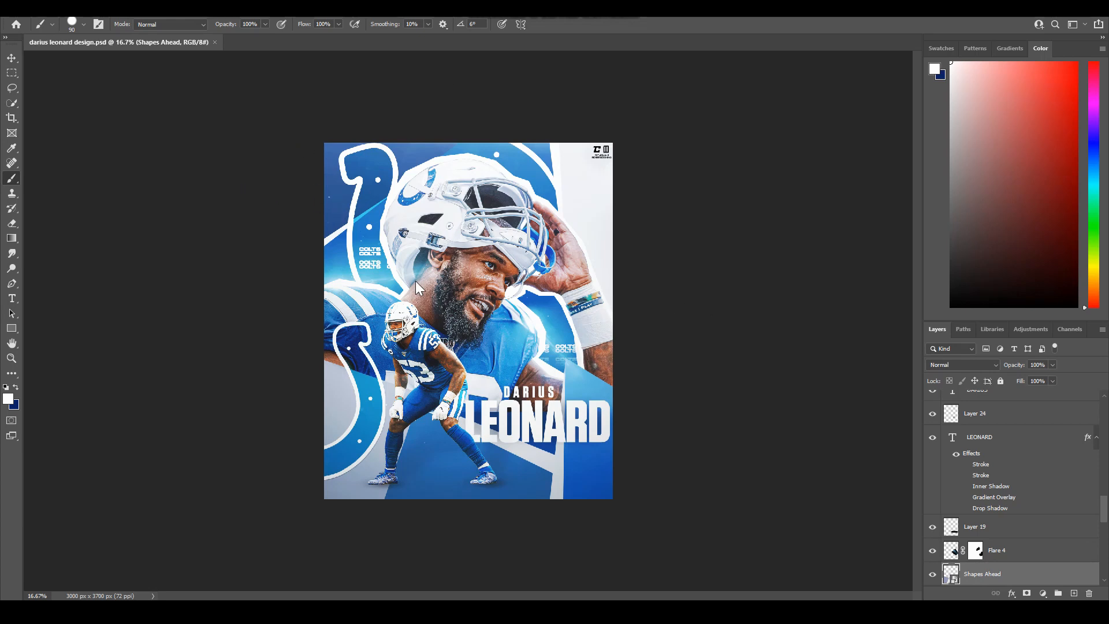
Step: Look through the poster's full layer stack and hide every layer except the white Layer 1 at its base
{"action": "scroll", "coordinate": [1031, 462], "scroll_direction": "up", "scroll_amount": 5}
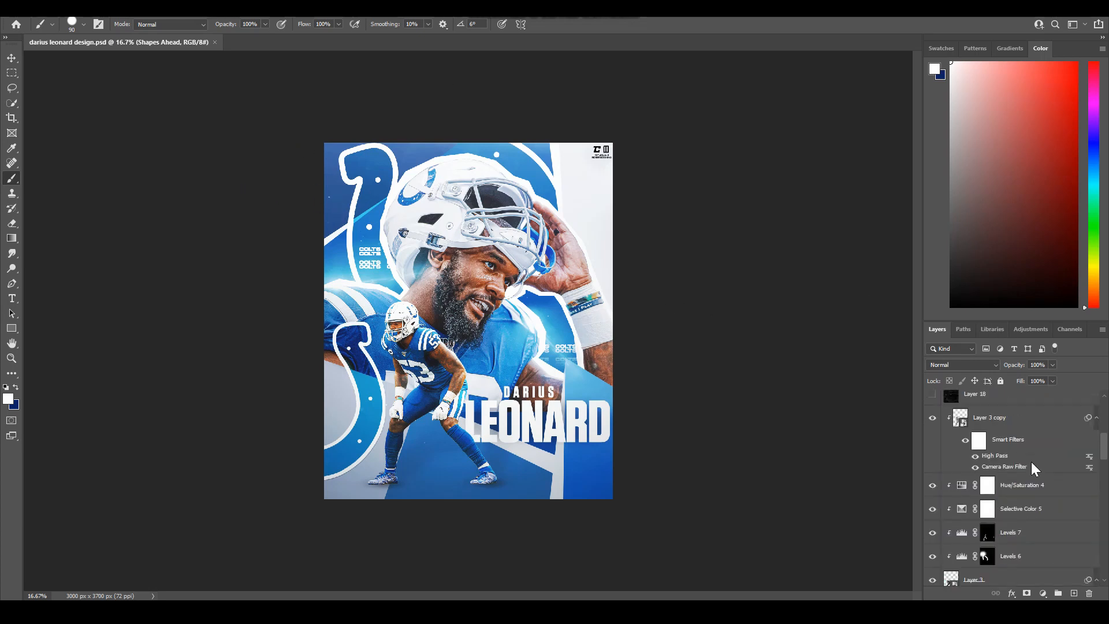
{"action": "scroll", "coordinate": [1031, 462], "scroll_direction": "up", "scroll_amount": 5}
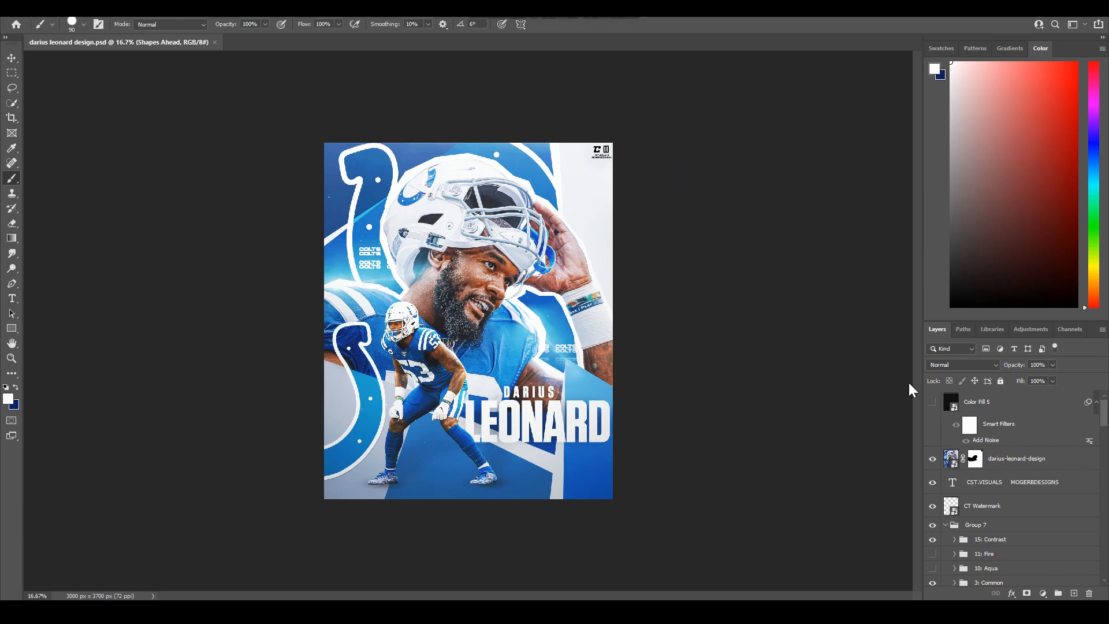
{"action": "scroll", "coordinate": [1047, 476], "scroll_direction": "down", "scroll_amount": 5}
{"action": "scroll", "coordinate": [1044, 476], "scroll_direction": "down", "scroll_amount": 20}
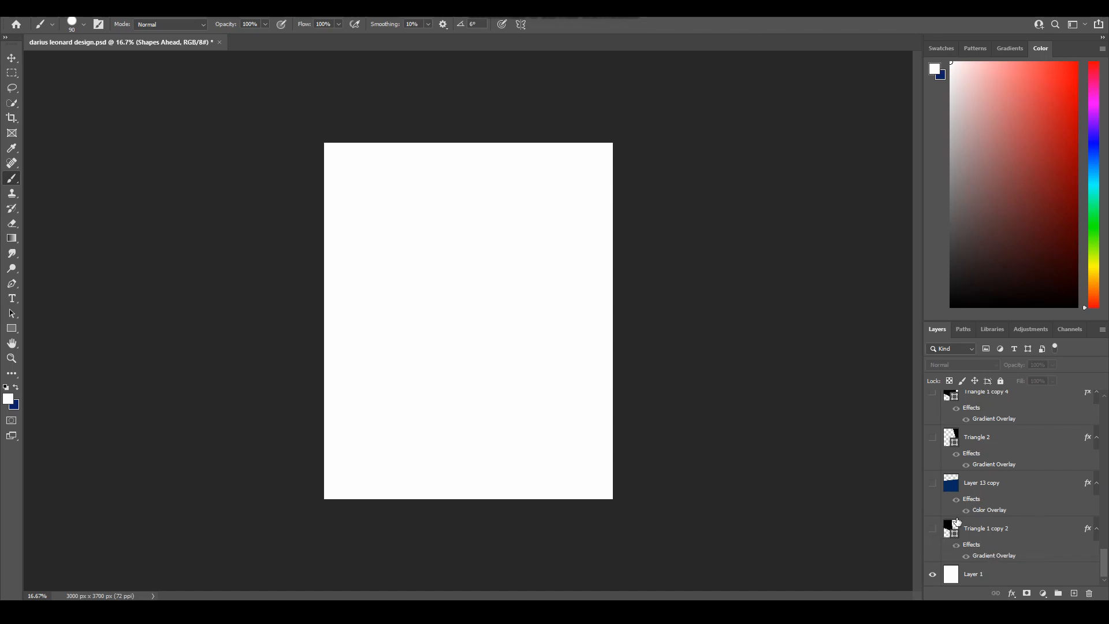
Step: Show the Triangle 1 copy 2 layer, select it and view the list of available shape tools
{"action": "left_click", "coordinate": [933, 529]}
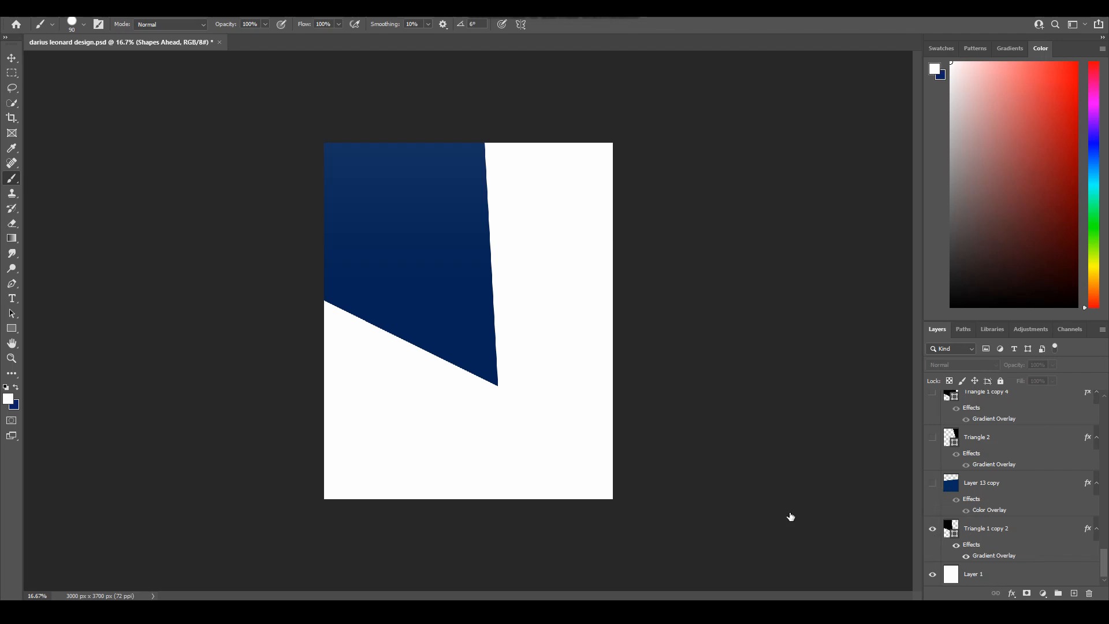
{"action": "key", "text": "alt+["}
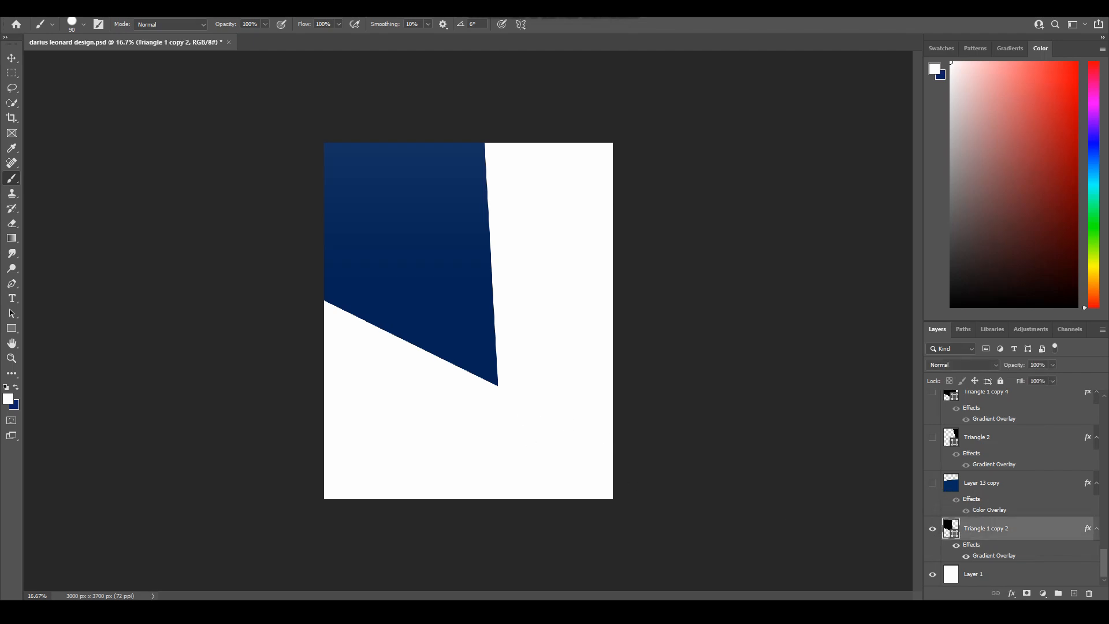
{"action": "left_click", "coordinate": [12, 328]}
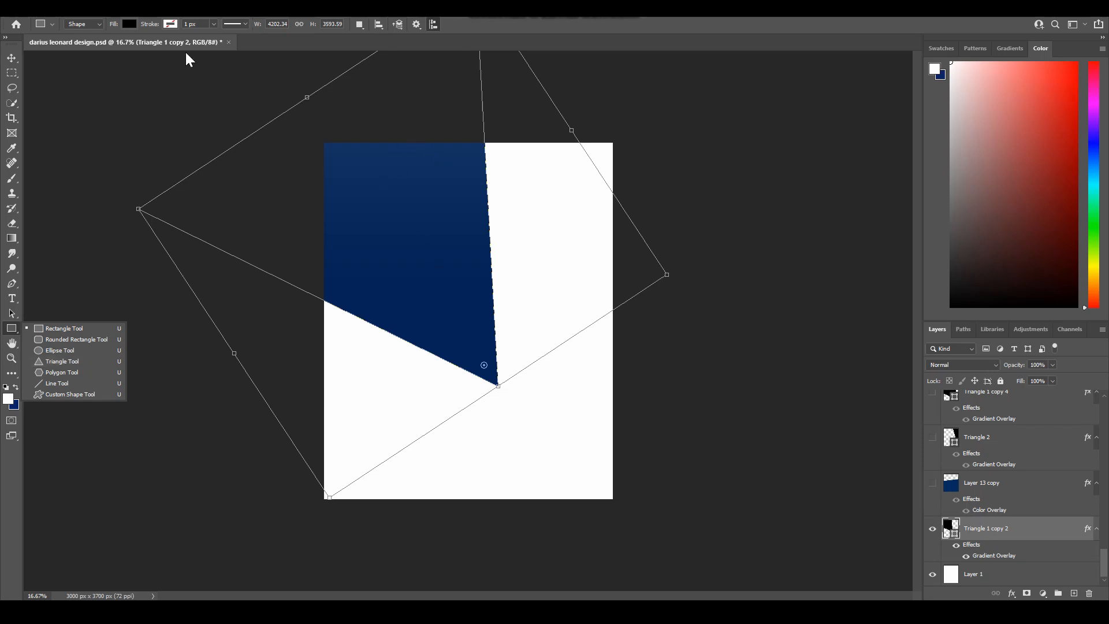
{"action": "left_click", "coordinate": [1033, 531]}
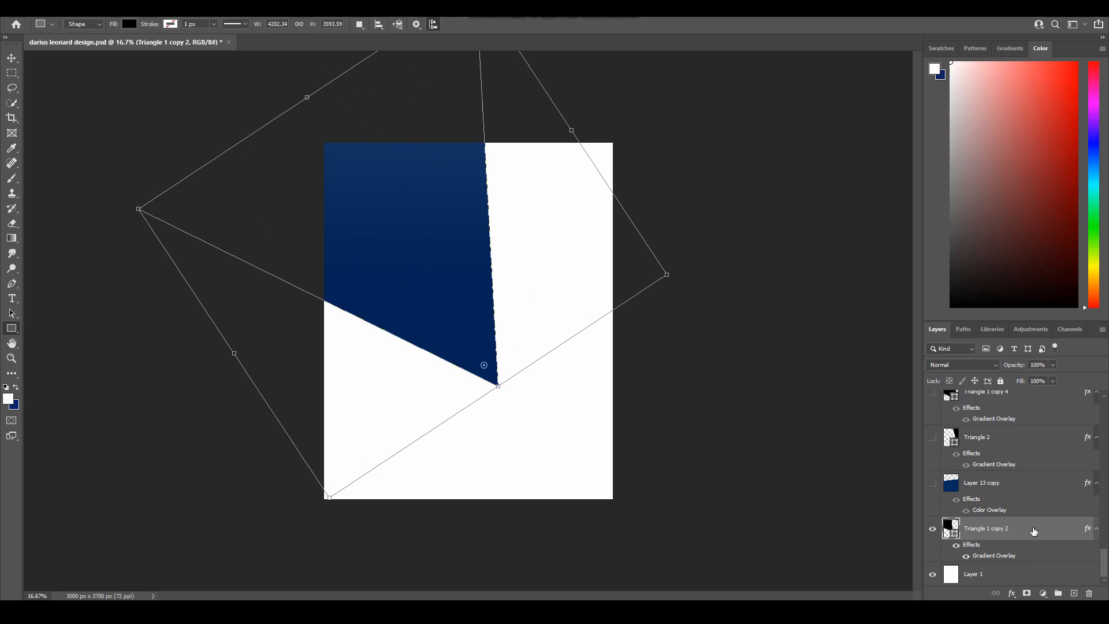
Step: Show the Layer 13 copy, Triangle 2 and Triangle 1 copy 4 background shape layers
{"action": "left_click", "coordinate": [929, 484]}
{"action": "left_click", "coordinate": [1014, 481]}
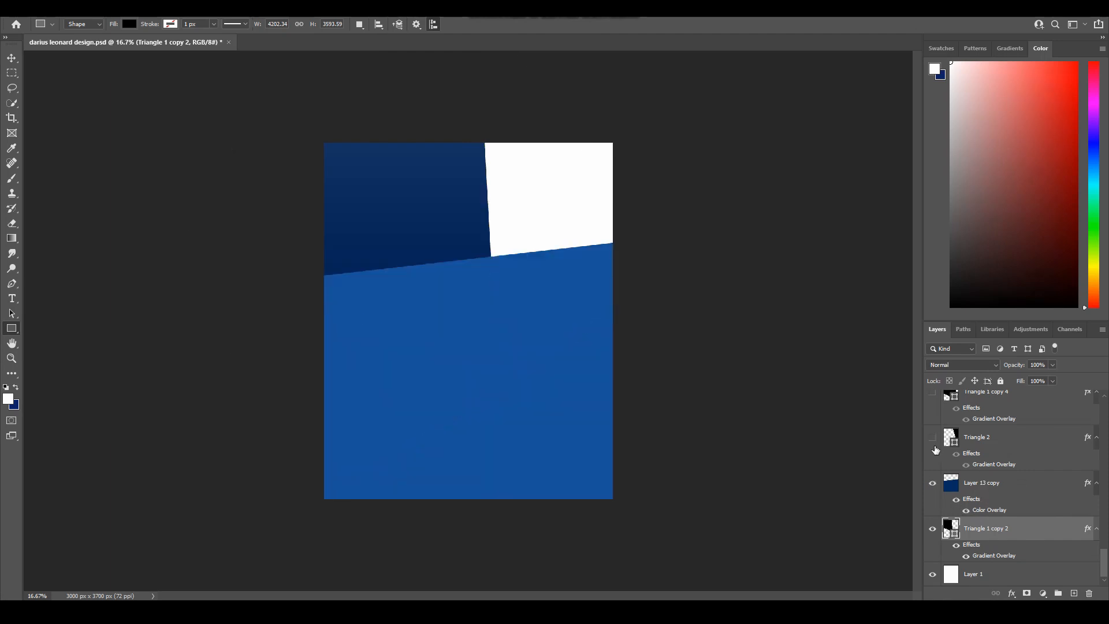
{"action": "left_click", "coordinate": [931, 438]}
{"action": "scroll", "coordinate": [930, 393], "scroll_direction": "up", "scroll_amount": 1}
{"action": "left_click", "coordinate": [933, 447]}
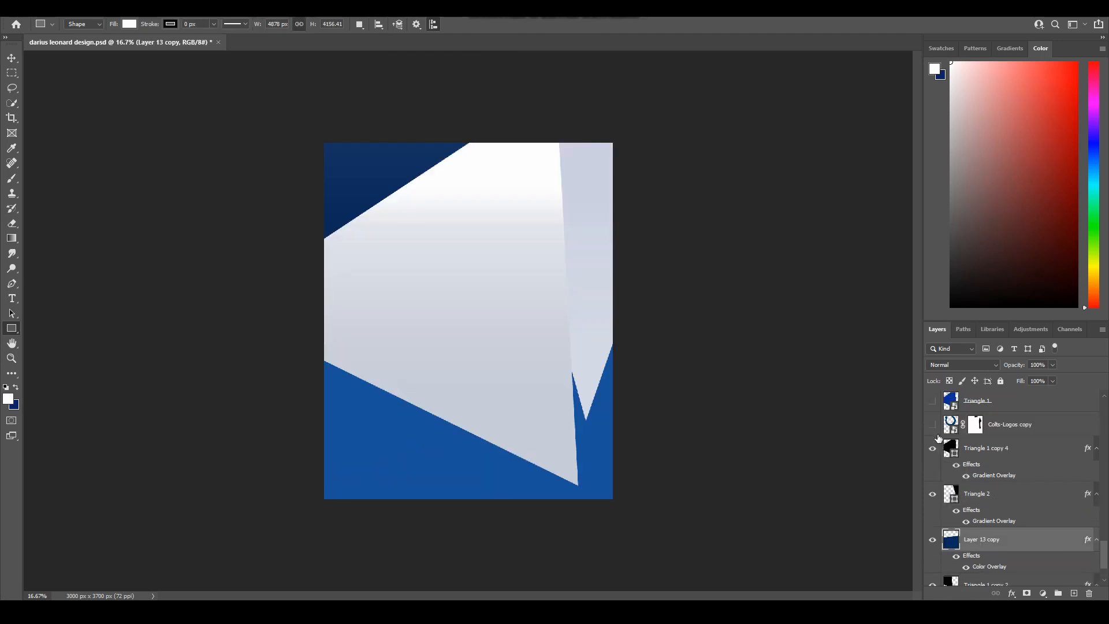
Step: Show the Colts-Logos copy layer, the Triangle 1 layer and the Colts-Logos layer clipped to it
{"action": "scroll", "coordinate": [974, 459], "scroll_direction": "up", "scroll_amount": 1}
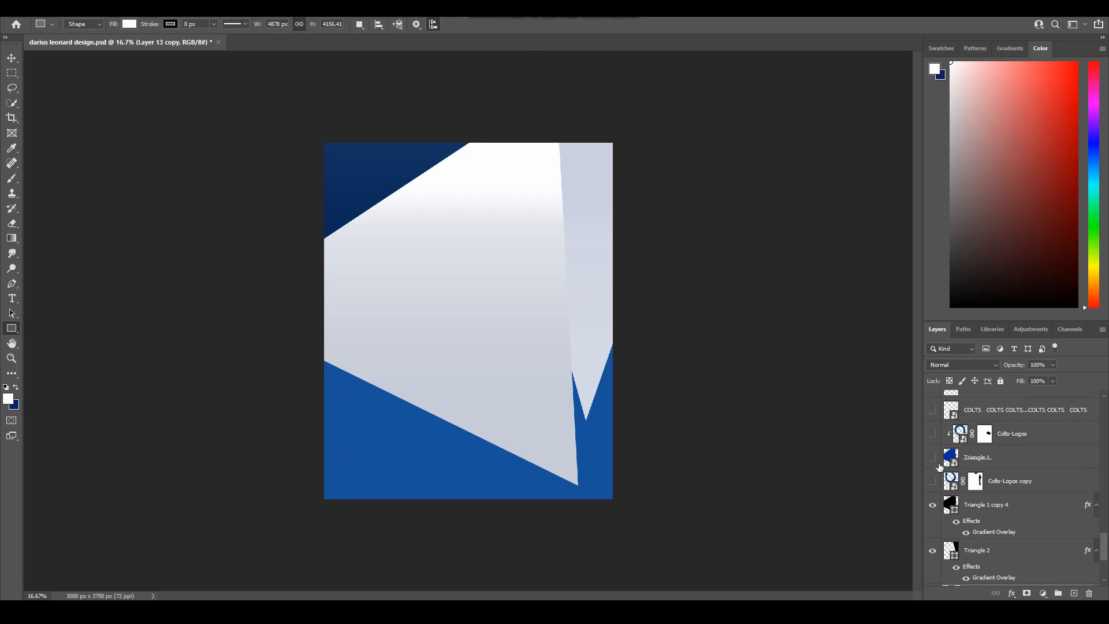
{"action": "left_click", "coordinate": [932, 481]}
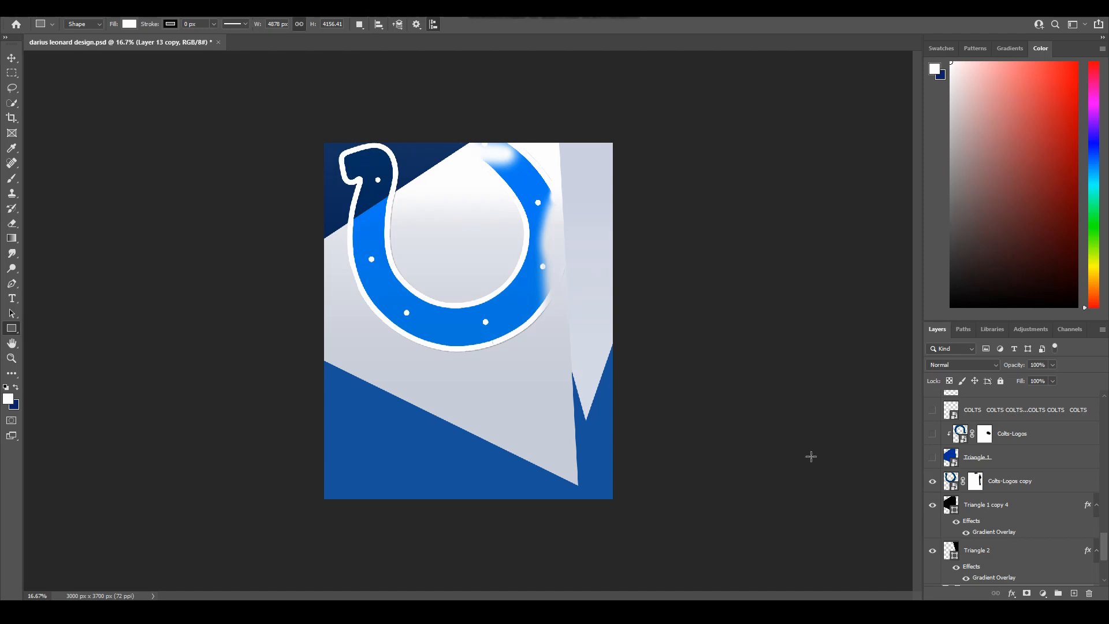
{"action": "left_click", "coordinate": [932, 457]}
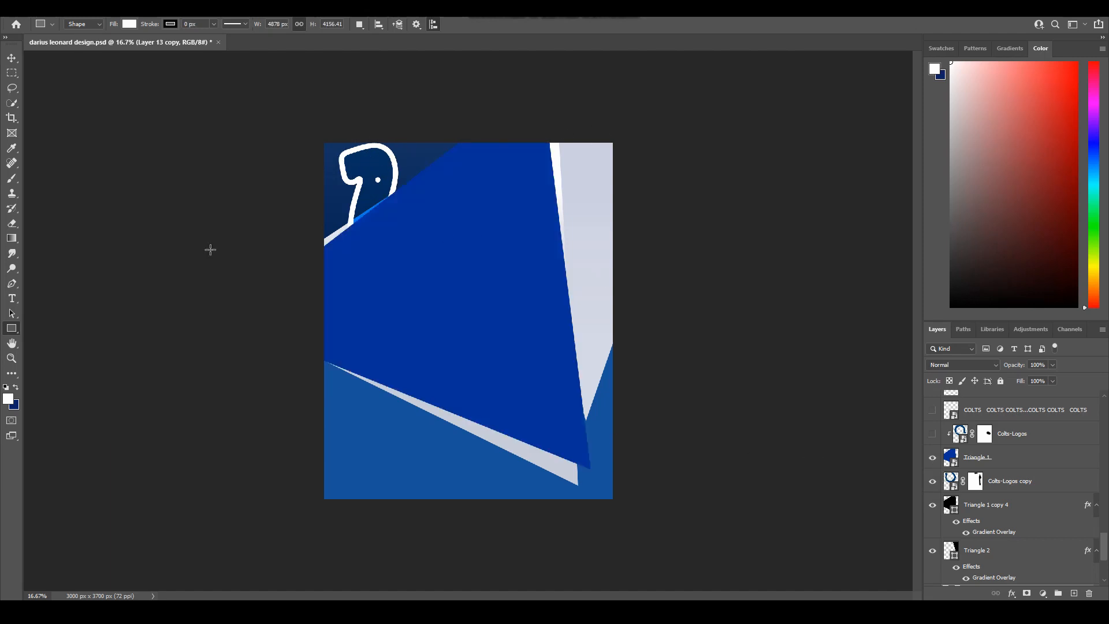
{"action": "left_click", "coordinate": [933, 434]}
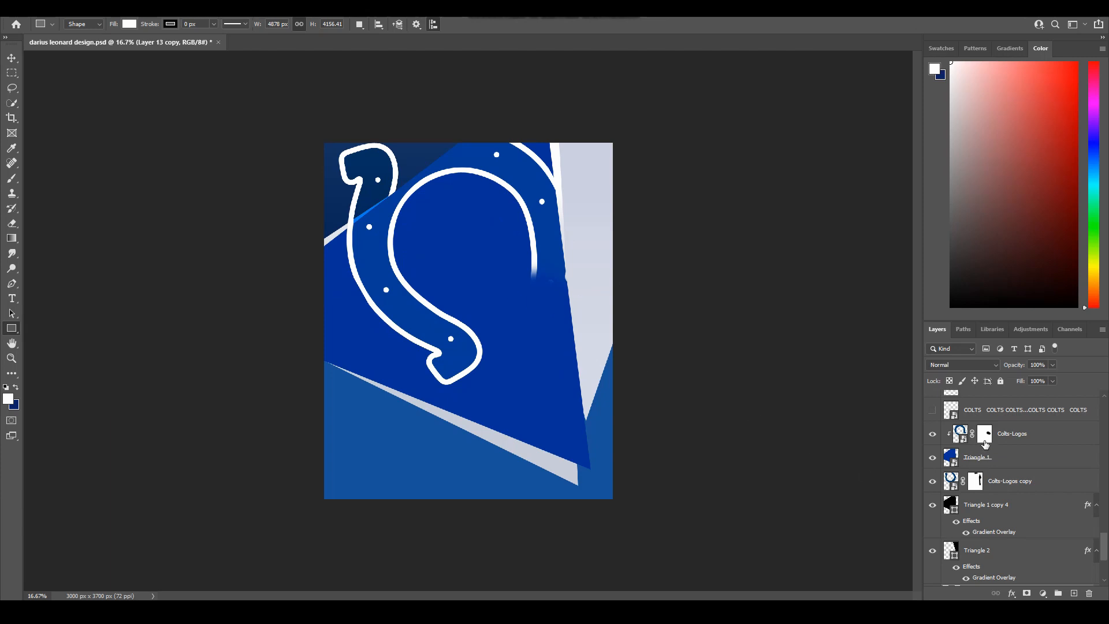
Step: Try a Brush stroke on the Colts-Logos layer mask across the horseshoe's faded end, then undo it and make black the foreground colour
{"action": "left_click", "coordinate": [983, 439]}
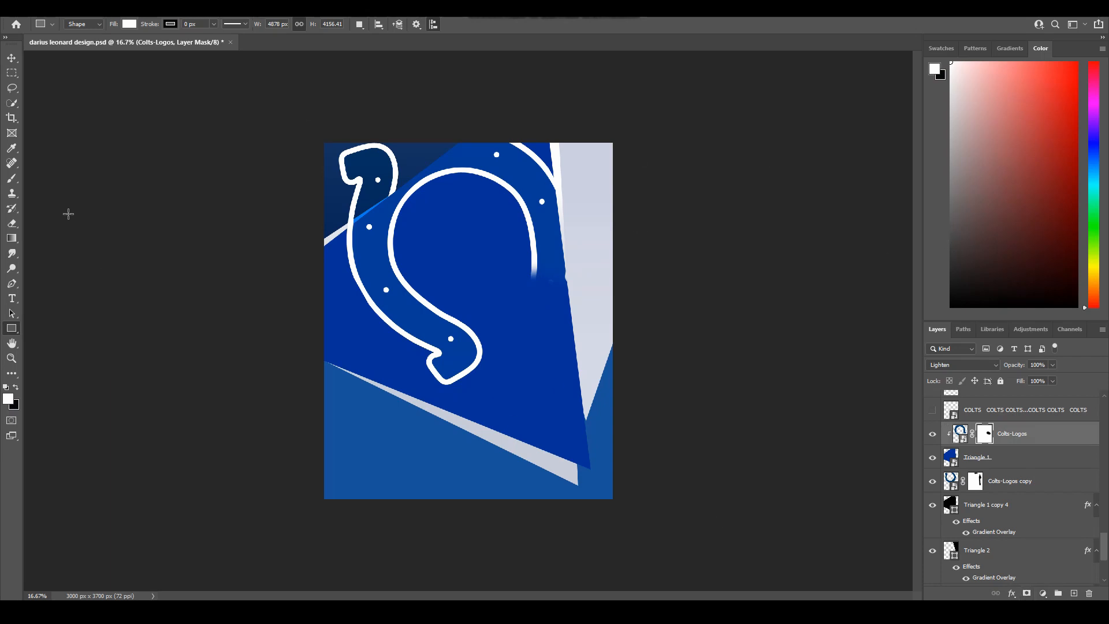
{"action": "left_click", "coordinate": [11, 178]}
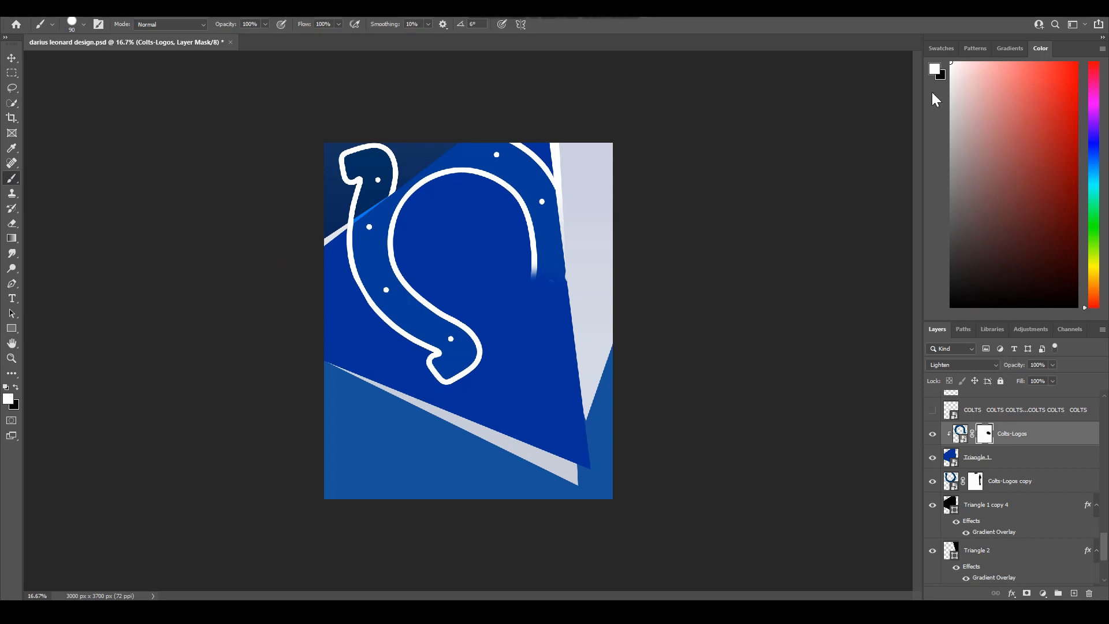
{"action": "left_click_drag", "start_coordinate": [533, 277], "coordinate": [570, 277]}
{"action": "key", "text": "ctrl+z"}
{"action": "key", "text": "x"}
Step: Show both COLTS text layers, Layer 22, the Color Fill 4 outline and the Leonard photo layer
{"action": "scroll", "coordinate": [963, 447], "scroll_direction": "up", "scroll_amount": 2}
{"action": "scroll", "coordinate": [957, 454], "scroll_direction": "up", "scroll_amount": 2}
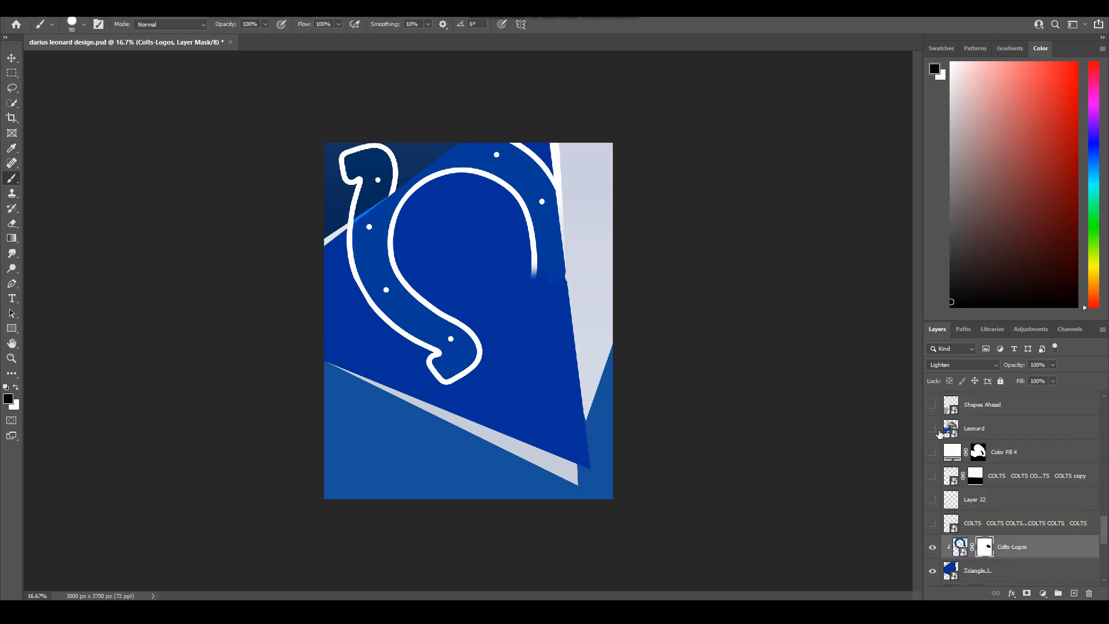
{"action": "left_click", "coordinate": [933, 523]}
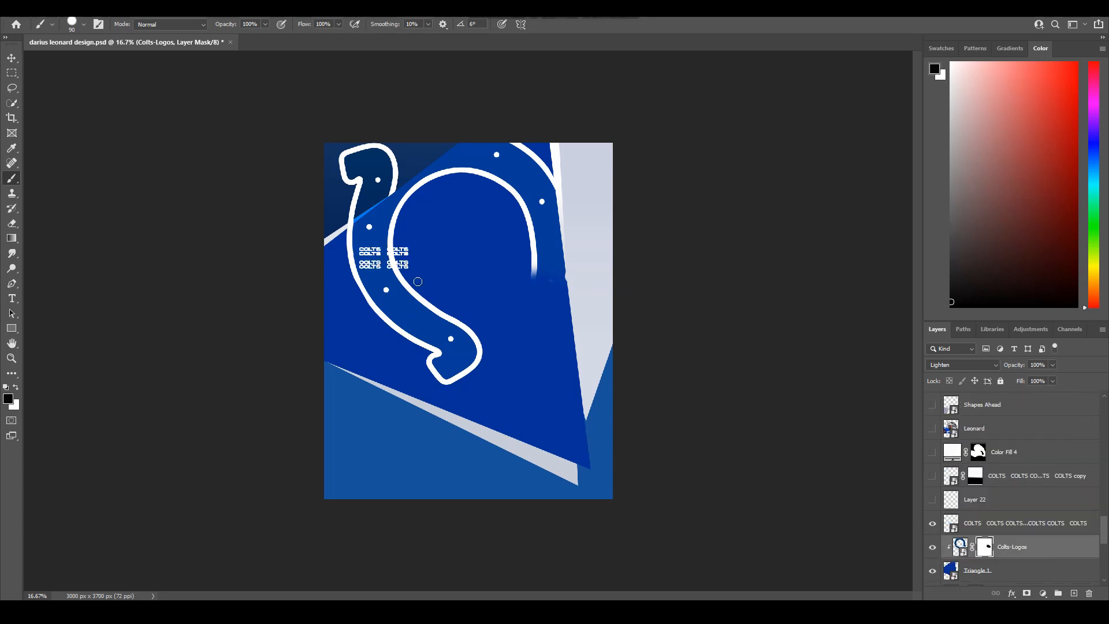
{"action": "left_click", "coordinate": [932, 500]}
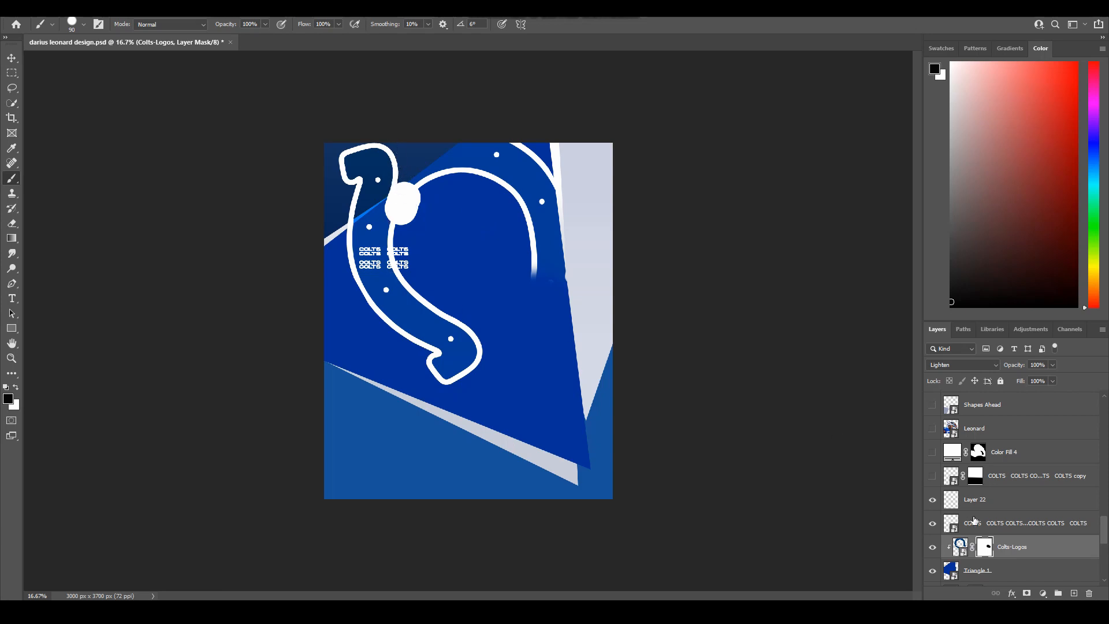
{"action": "left_click", "coordinate": [932, 478]}
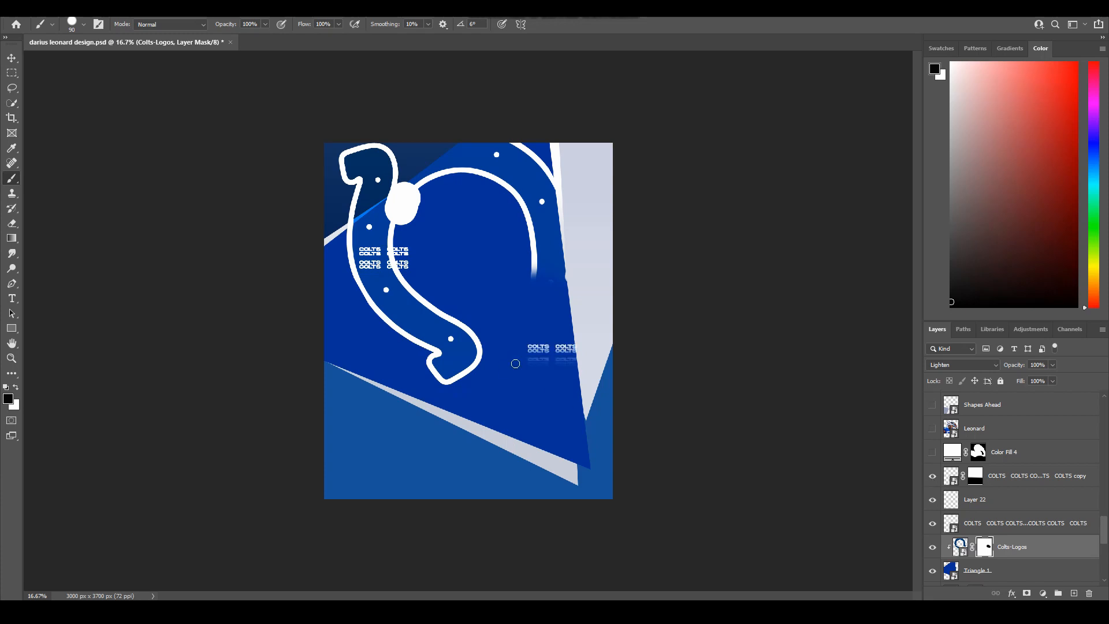
{"action": "left_click", "coordinate": [933, 454]}
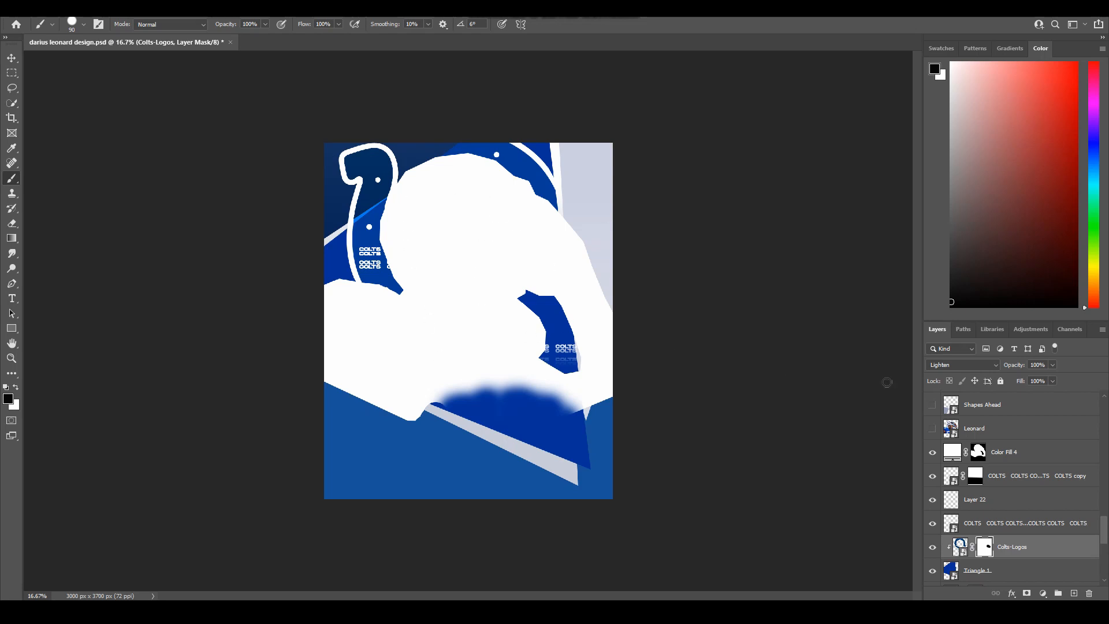
{"action": "left_click", "coordinate": [933, 430]}
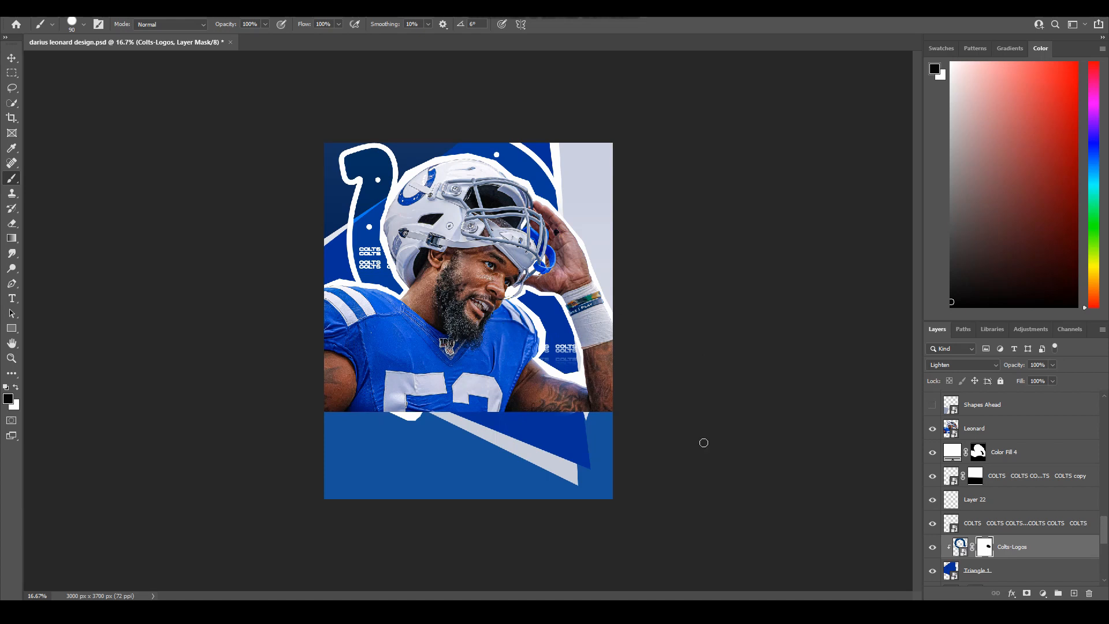
Step: Inspect the Color Fill 4 layer's mask and fill, and view where the Solid Color fill option is found
{"action": "left_click", "coordinate": [1051, 458]}
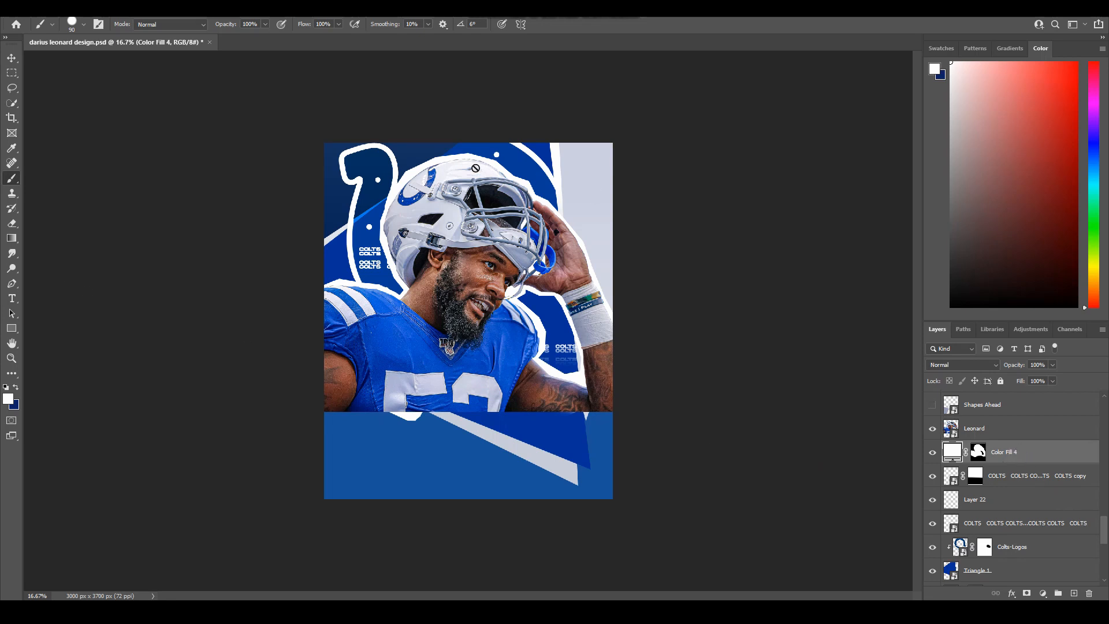
{"action": "left_click", "coordinate": [975, 455]}
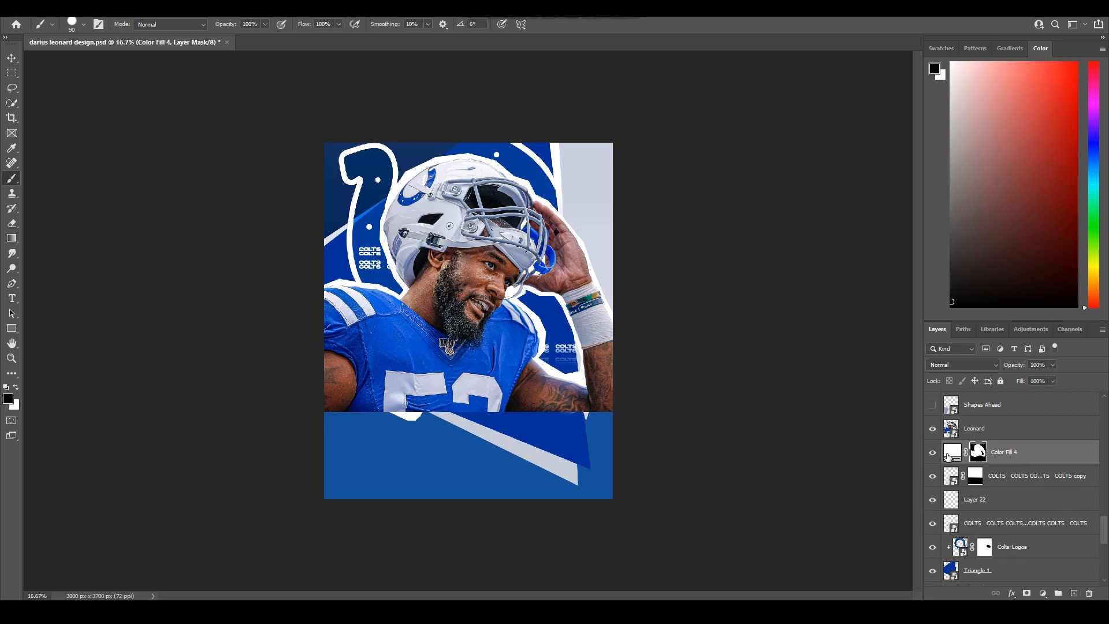
{"action": "left_click", "coordinate": [1042, 593]}
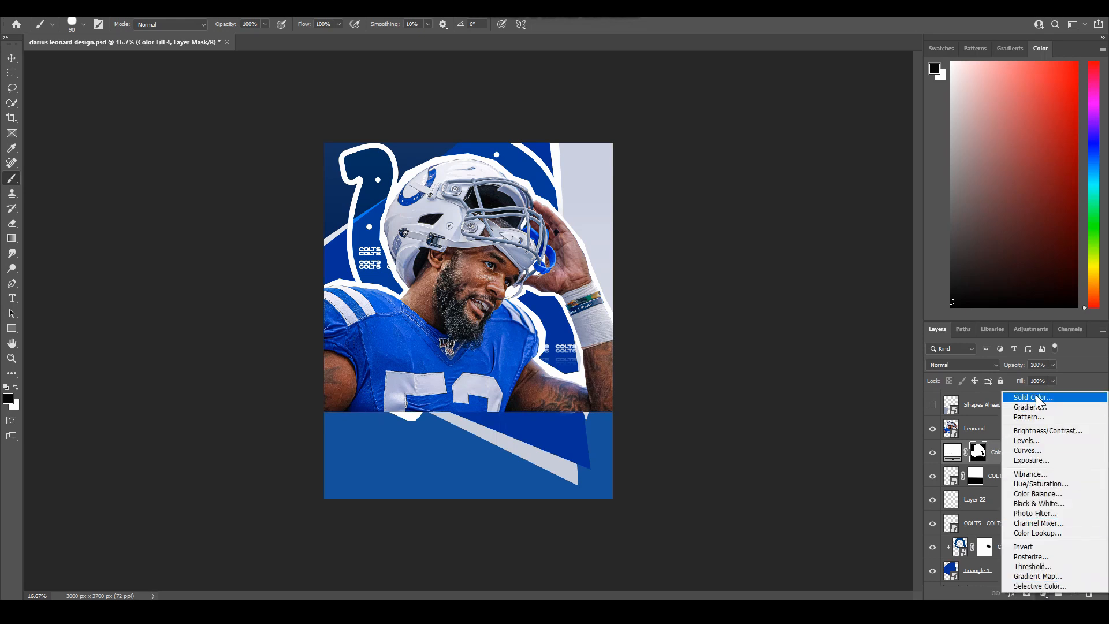
{"action": "left_click", "coordinate": [1003, 459]}
{"action": "left_click", "coordinate": [953, 452]}
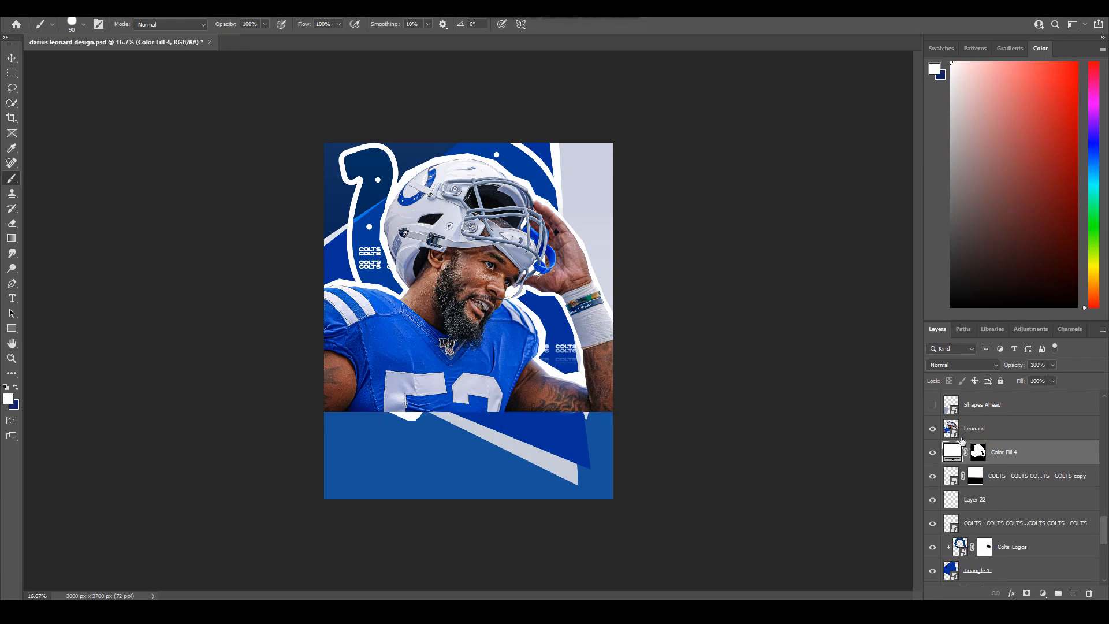
Step: Show the Shapes Ahead layer and open the contents of the Leonard smart object
{"action": "scroll", "coordinate": [939, 451], "scroll_direction": "up", "scroll_amount": 2}
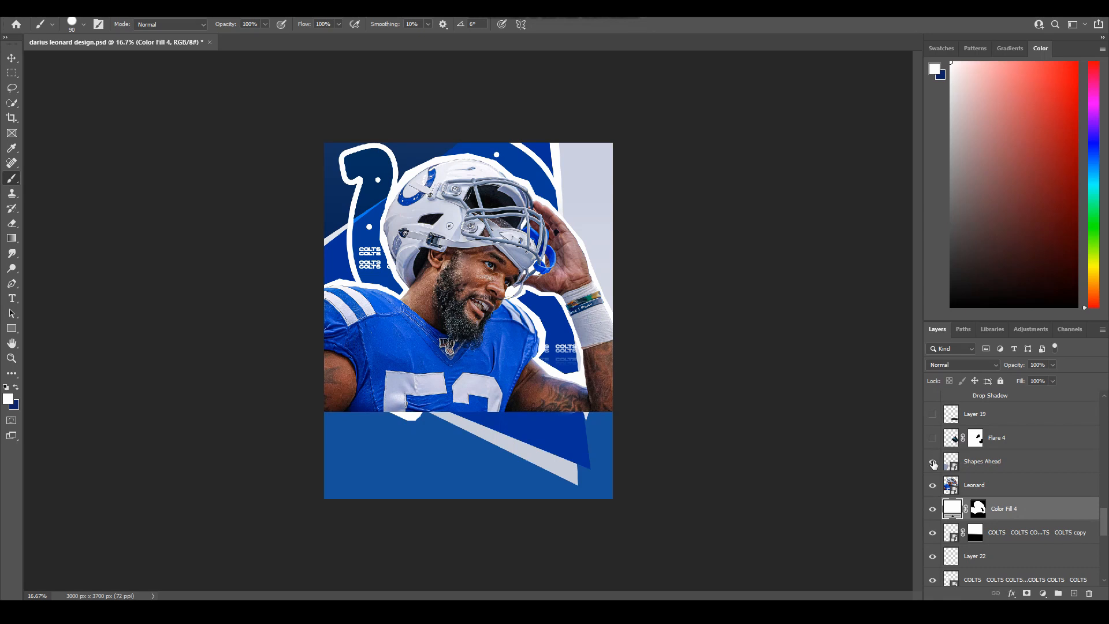
{"action": "left_click", "coordinate": [933, 461]}
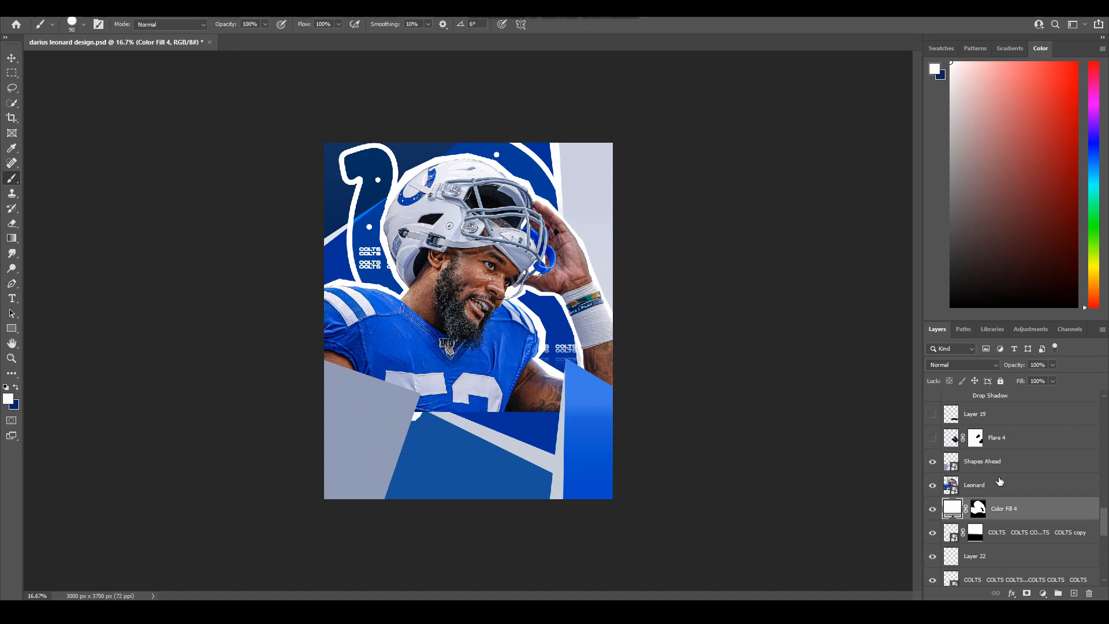
{"action": "left_click", "coordinate": [952, 483]}
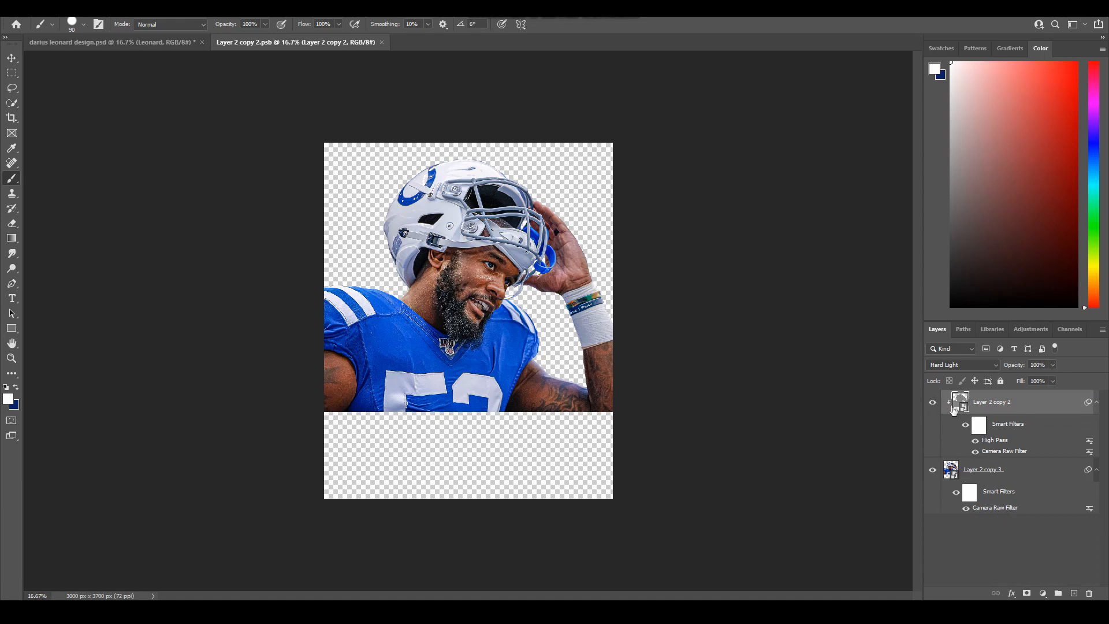
Step: Examine the Camera Raw Filter's basic adjustments on Layer 2 copy 3 and leave without changing them
{"action": "left_click", "coordinate": [1031, 471]}
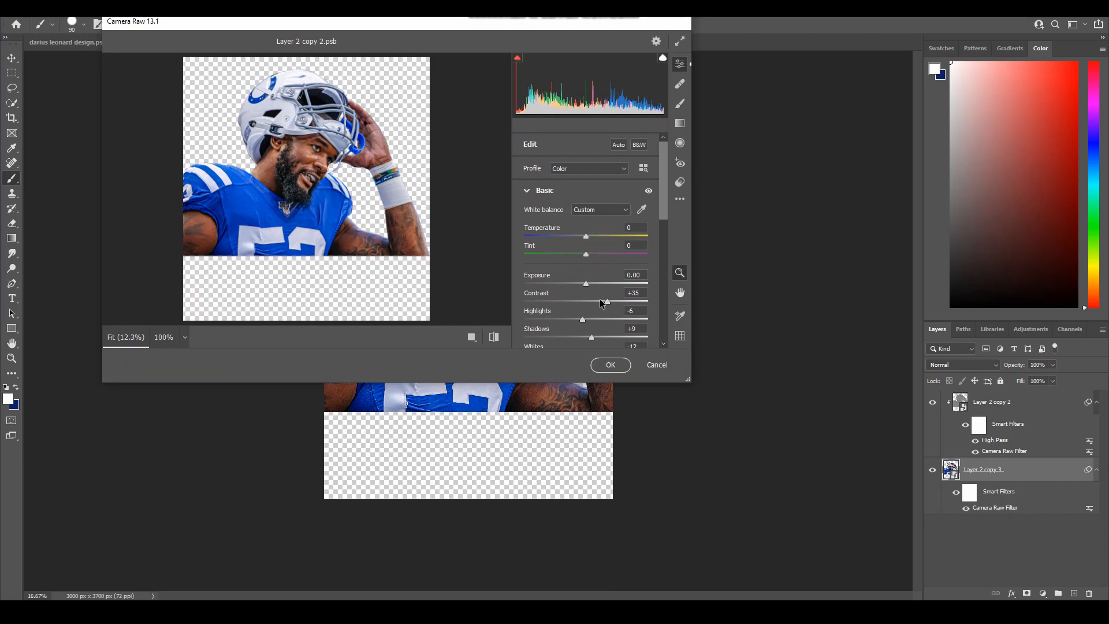
{"action": "scroll", "coordinate": [600, 299], "scroll_direction": "down", "scroll_amount": 3}
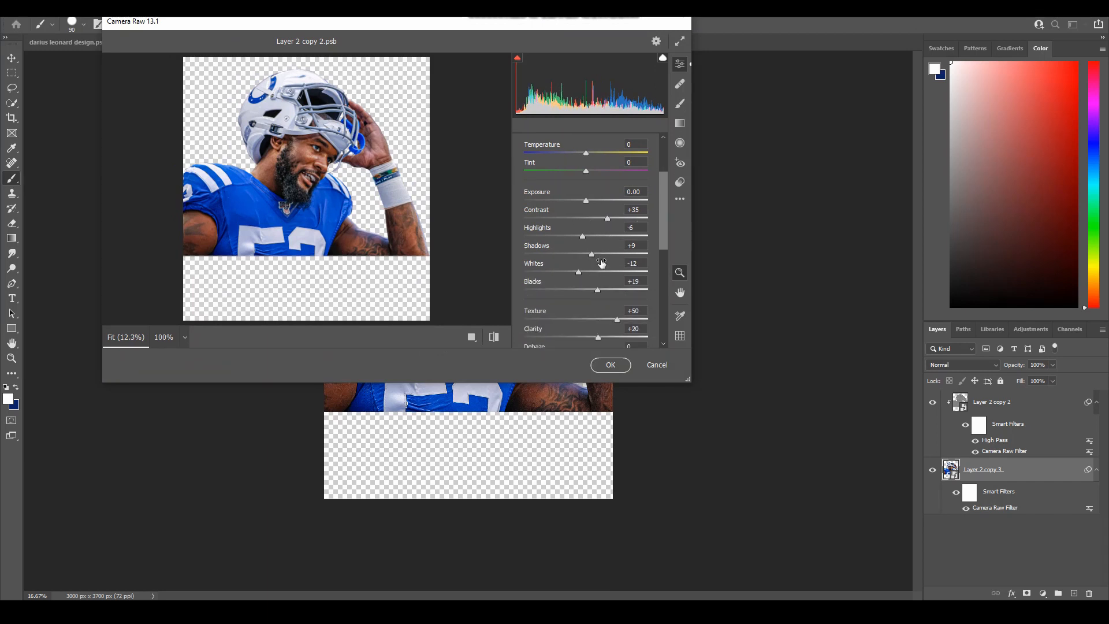
{"action": "scroll", "coordinate": [578, 243], "scroll_direction": "down", "scroll_amount": 3}
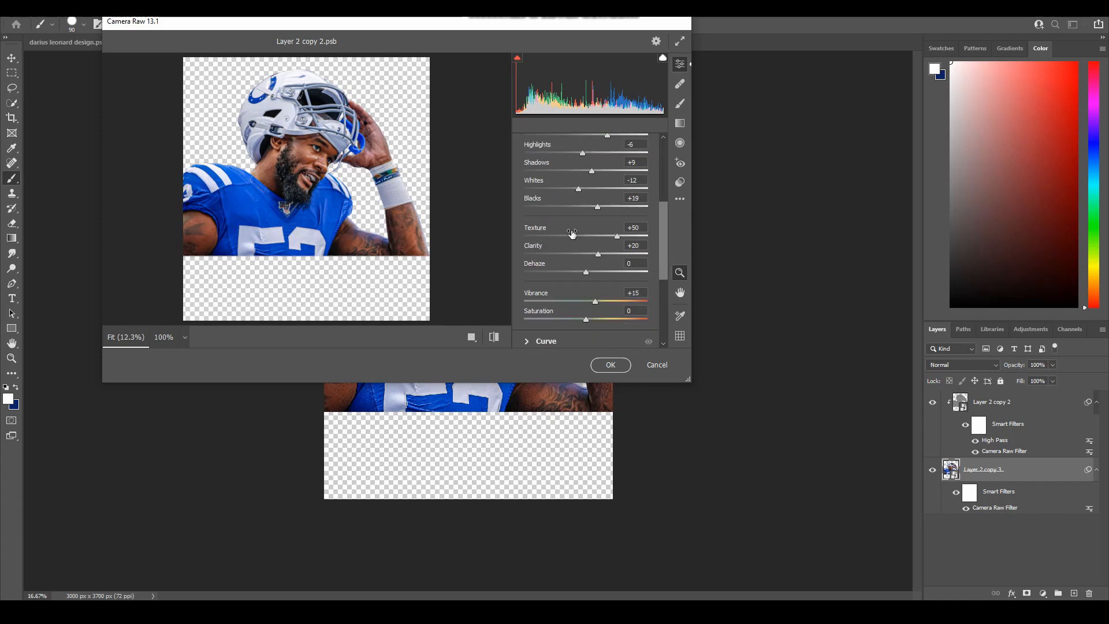
{"action": "scroll", "coordinate": [598, 266], "scroll_direction": "down", "scroll_amount": 3}
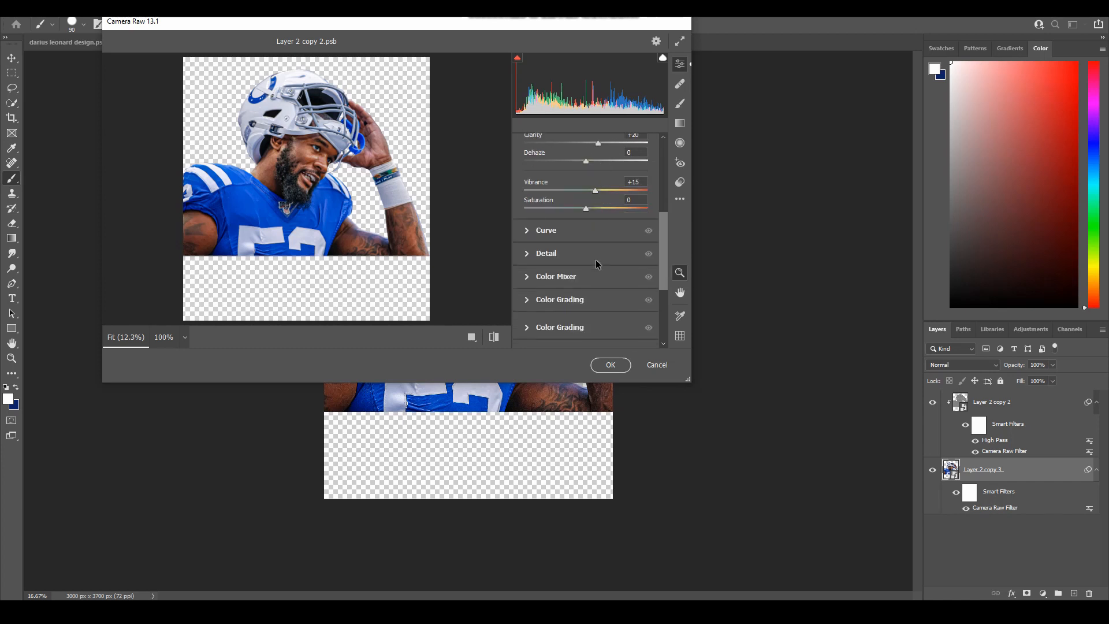
{"action": "scroll", "coordinate": [597, 265], "scroll_direction": "down", "scroll_amount": 1}
{"action": "left_click", "coordinate": [661, 362]}
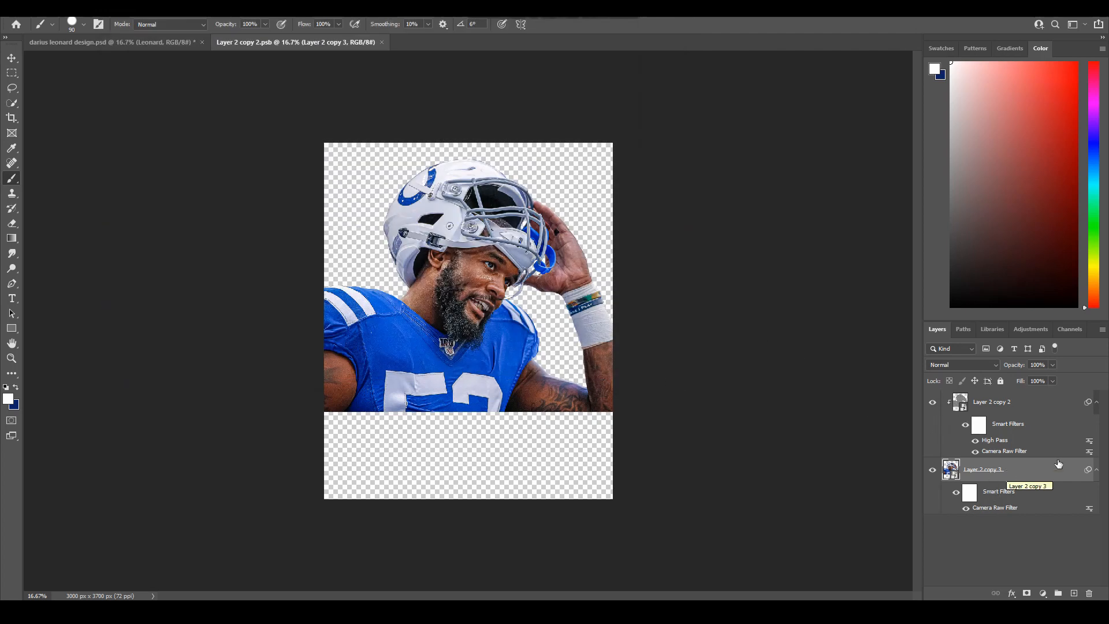
Step: Apply a High Pass filter with a 17-pixel radius to Layer 2 copy 2 as a demonstration and delete the duplicate filter
{"action": "left_click", "coordinate": [1039, 408]}
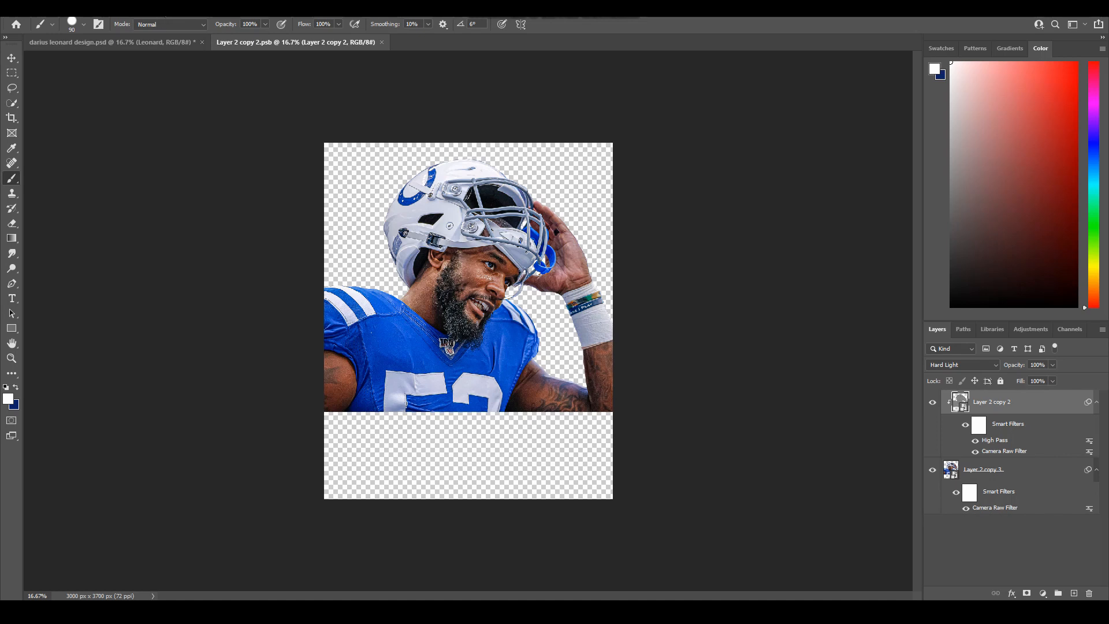
{"action": "left_click", "coordinate": [158, 8]}
{"action": "mouse_move", "coordinate": [200, 244]}
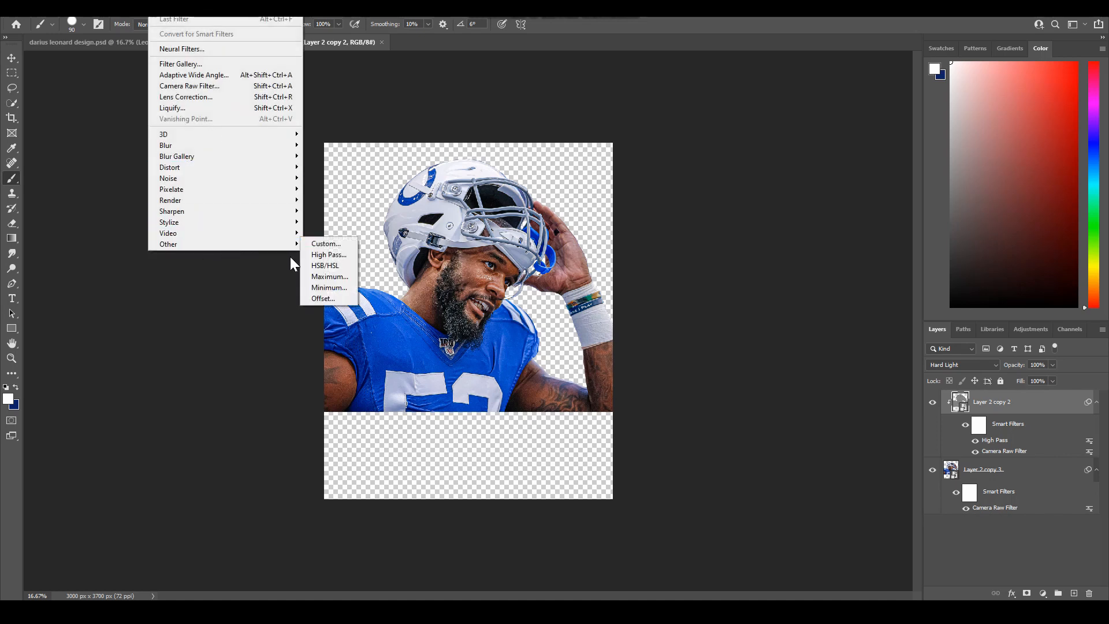
{"action": "left_click", "coordinate": [328, 254]}
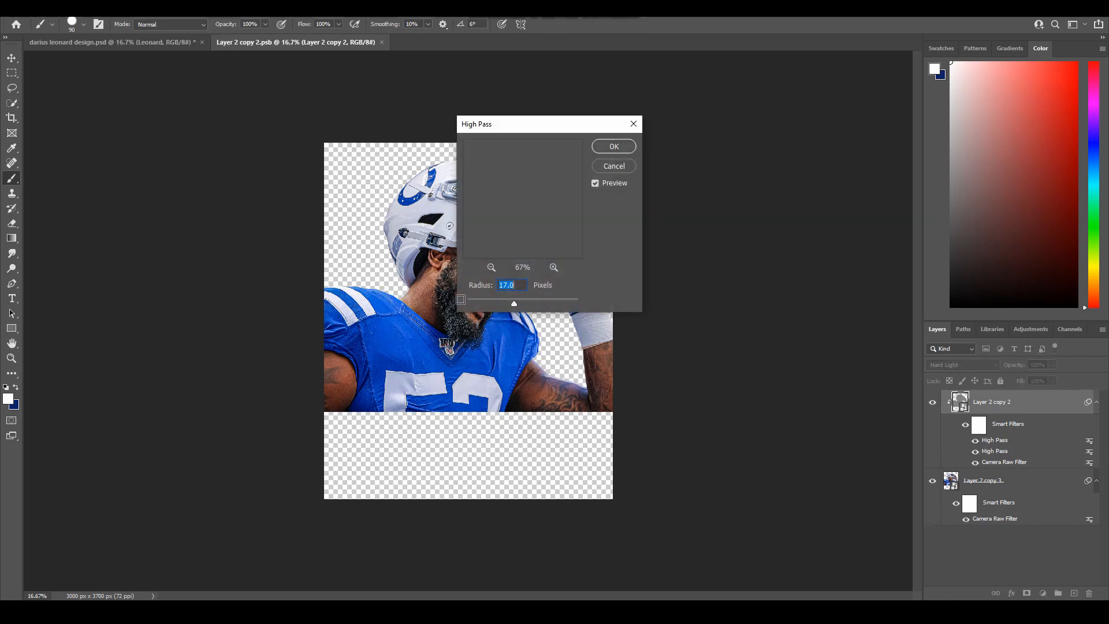
{"action": "left_click", "coordinate": [626, 145]}
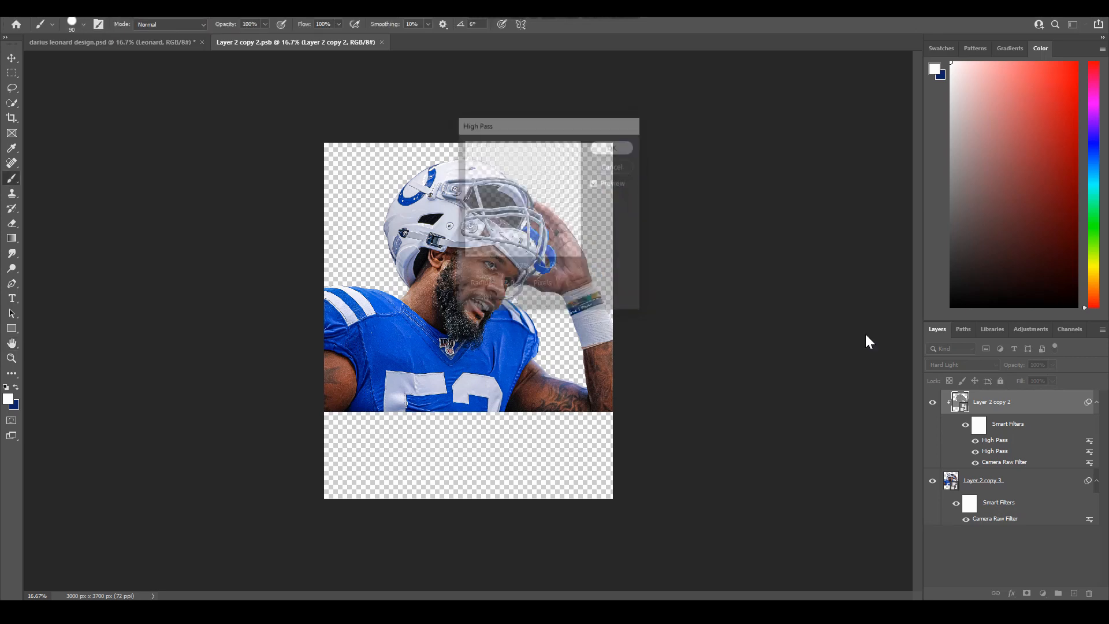
{"action": "right_click", "coordinate": [1002, 451]}
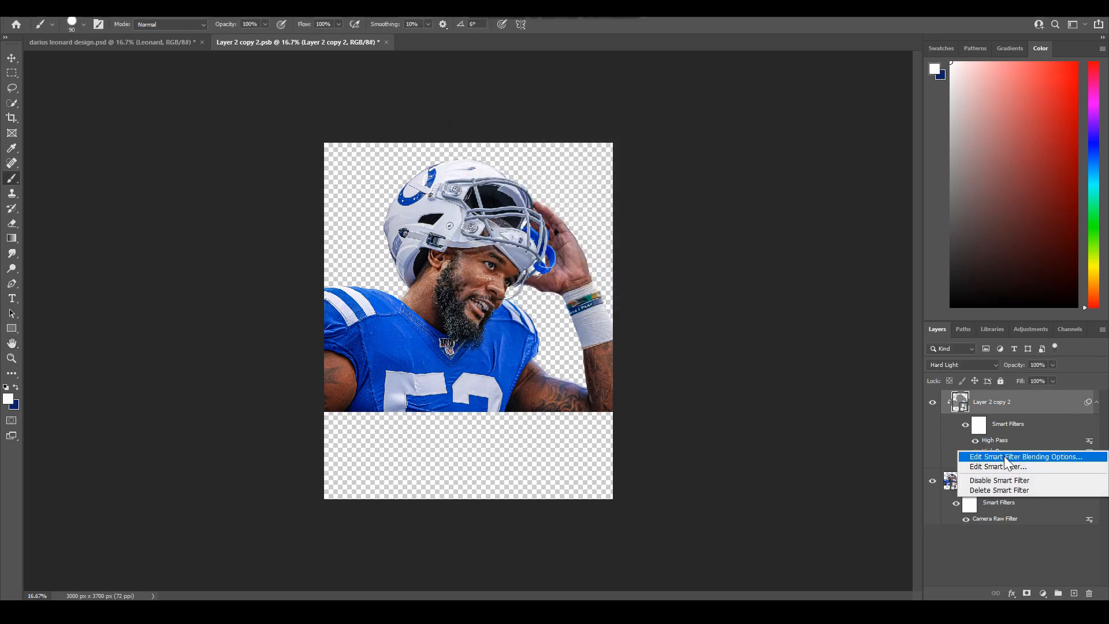
{"action": "left_click", "coordinate": [982, 490]}
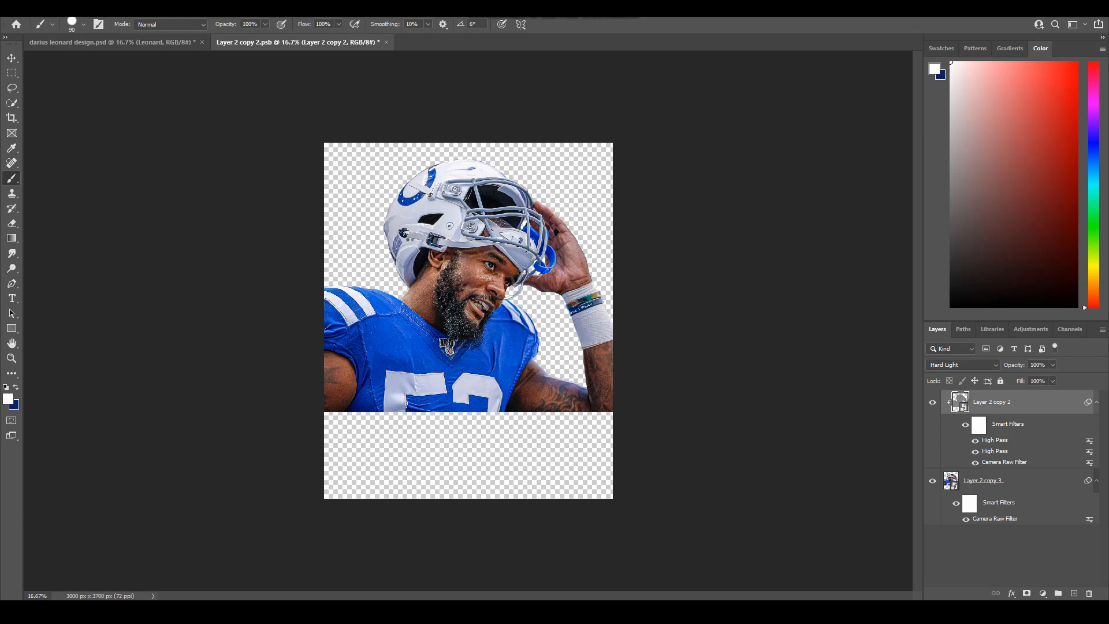
Step: Set Layer 2 copy 2's blend mode to Hard Light and close the smart object, saving its changes
{"action": "left_click", "coordinate": [961, 365]}
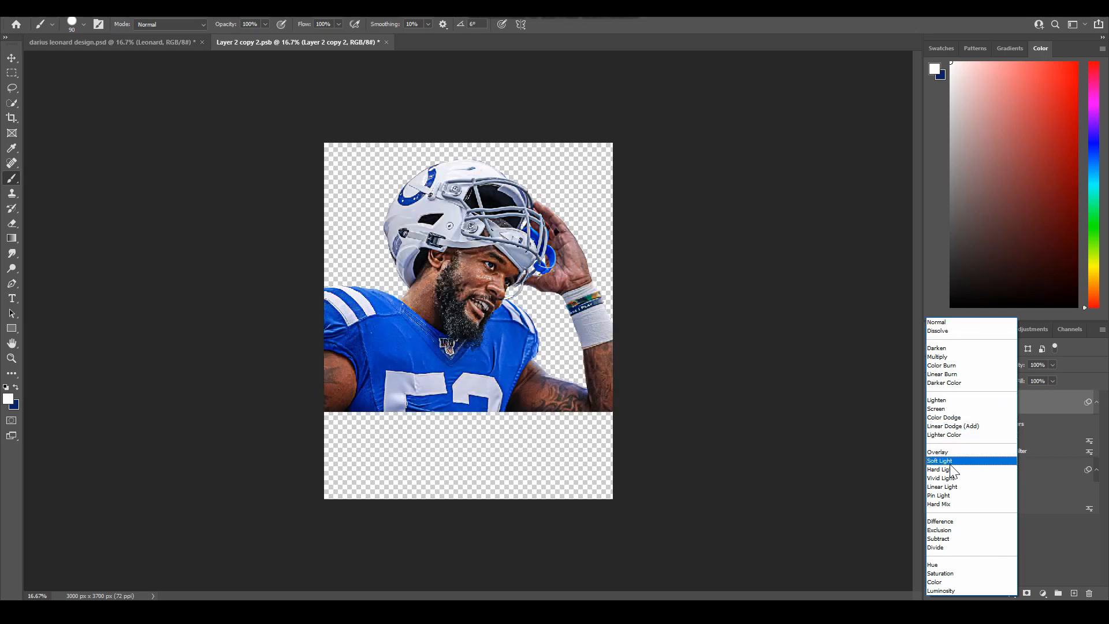
{"action": "left_click", "coordinate": [950, 470]}
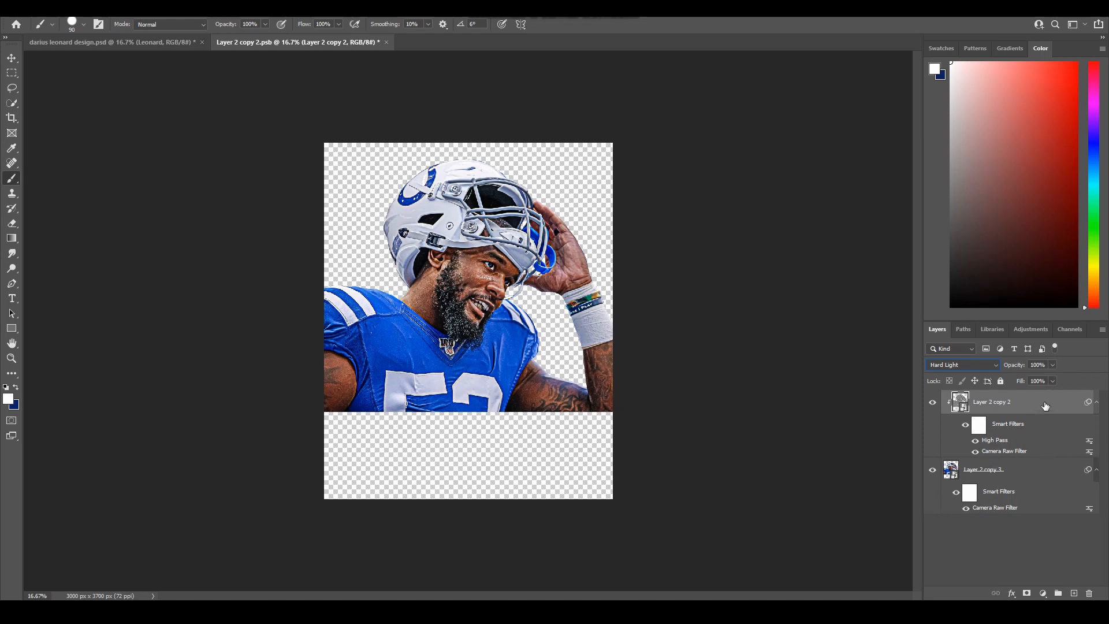
{"action": "left_click", "coordinate": [387, 42]}
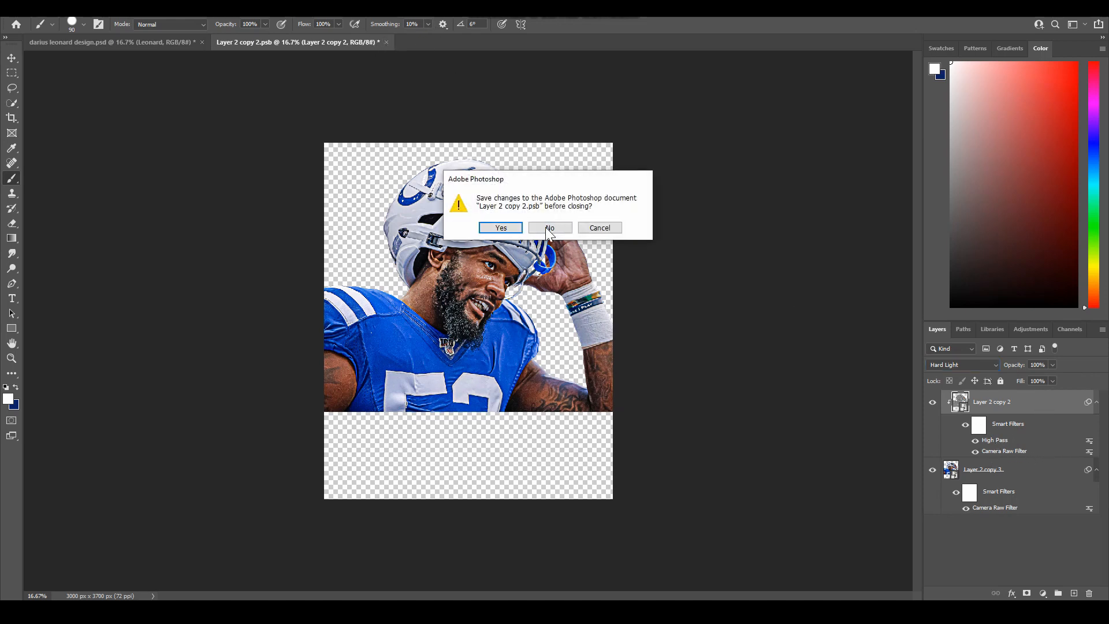
{"action": "left_click", "coordinate": [499, 226]}
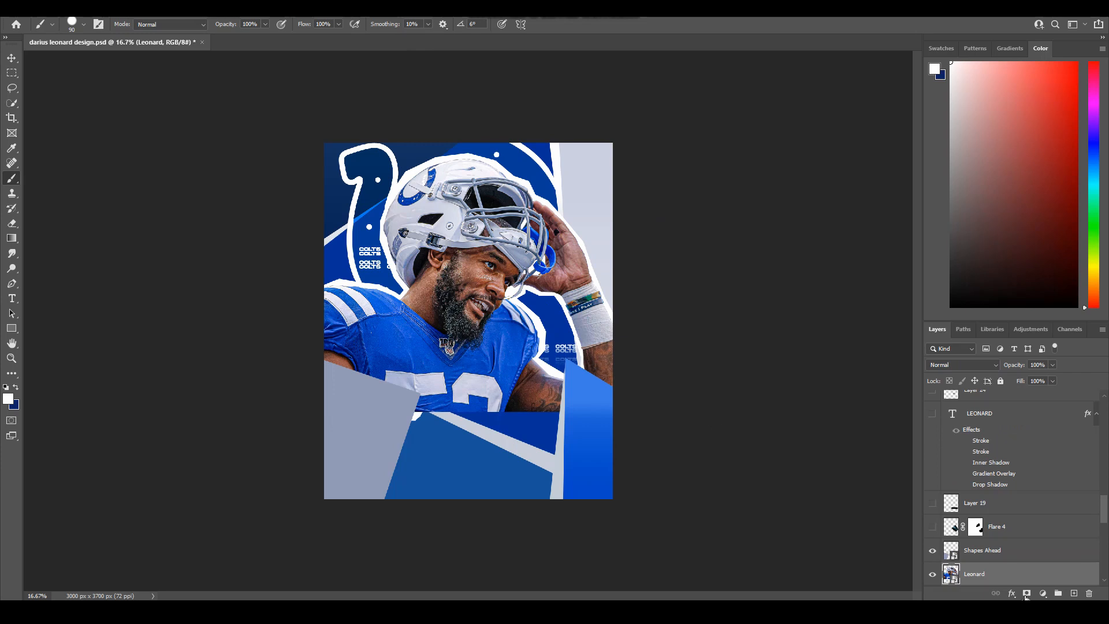
Step: Show the Flare 4 layer above Shapes Ahead, compare its Normal and Screen blending, keep Screen, and select its layer mask
{"action": "left_click", "coordinate": [933, 528]}
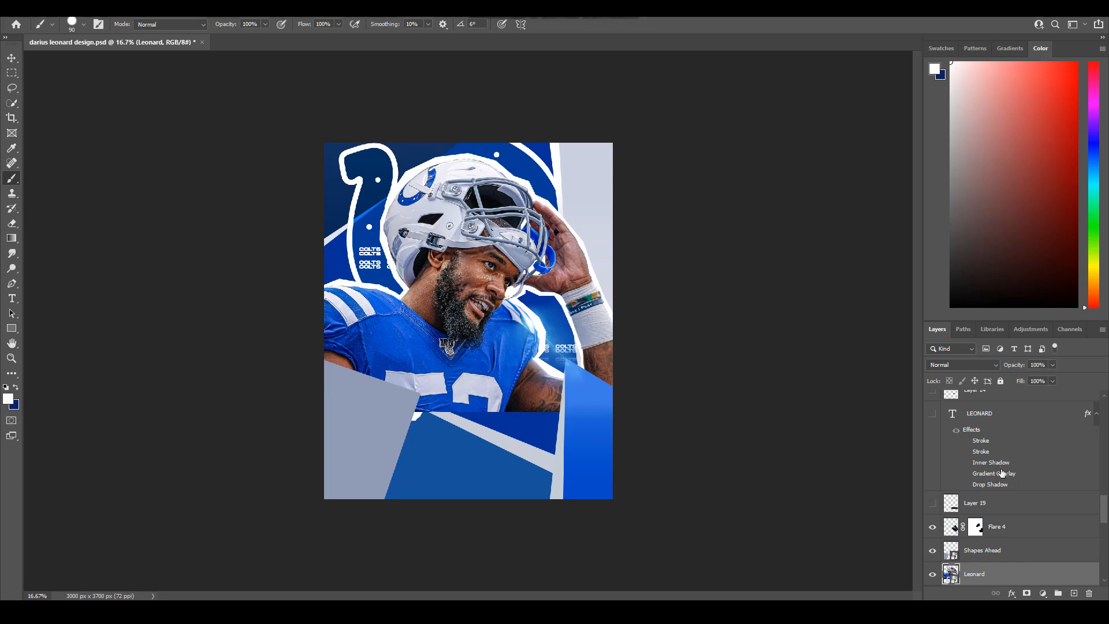
{"action": "left_click", "coordinate": [1017, 528]}
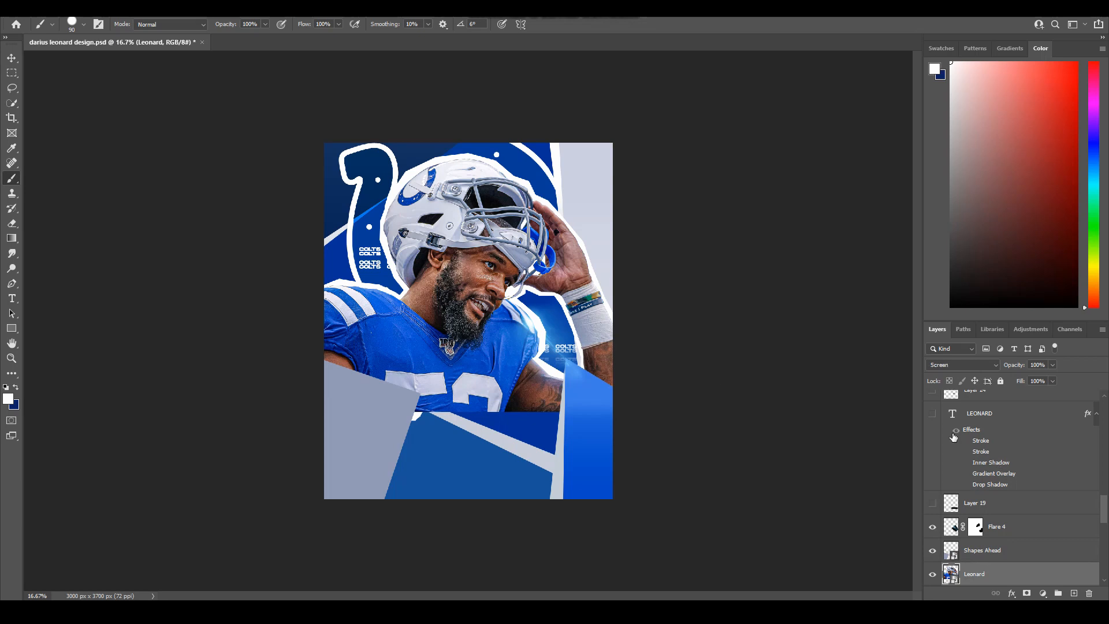
{"action": "left_click", "coordinate": [961, 365]}
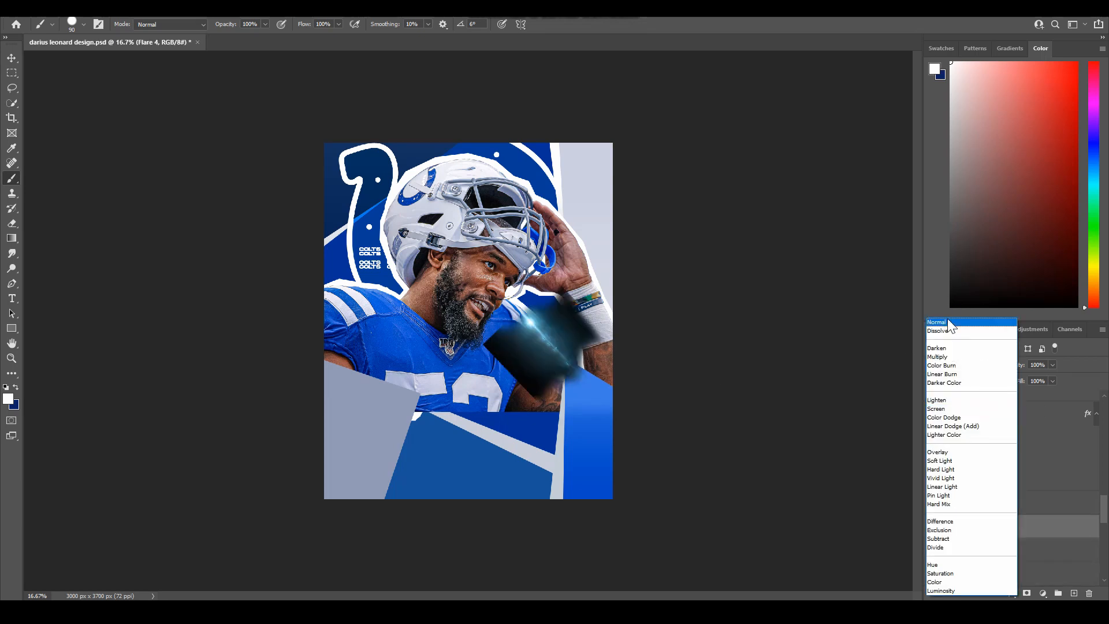
{"action": "left_click", "coordinate": [955, 409]}
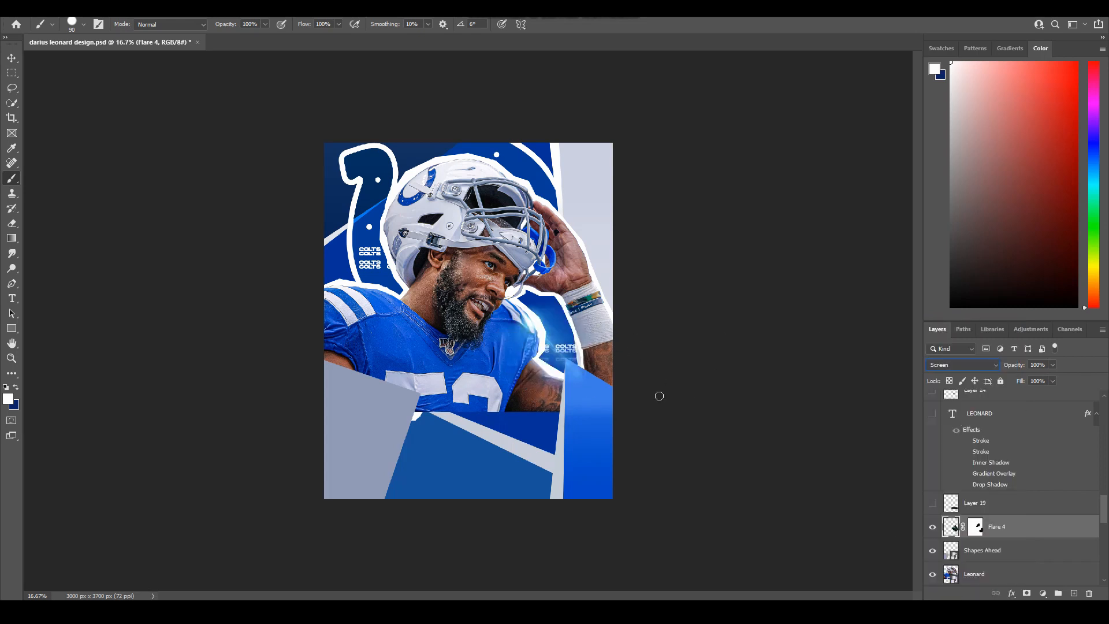
{"action": "left_click", "coordinate": [979, 525]}
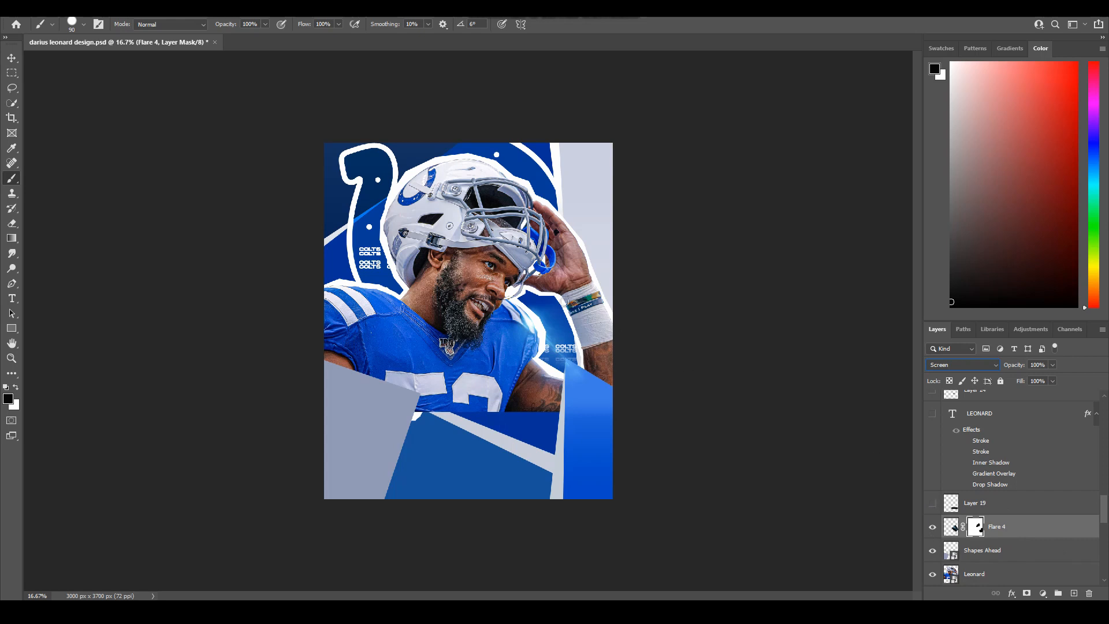
Step: Show Layer 19, the LEONARD and DARIUS text layers, Layer 24, Layer 14 and Layer 21
{"action": "left_click", "coordinate": [933, 504]}
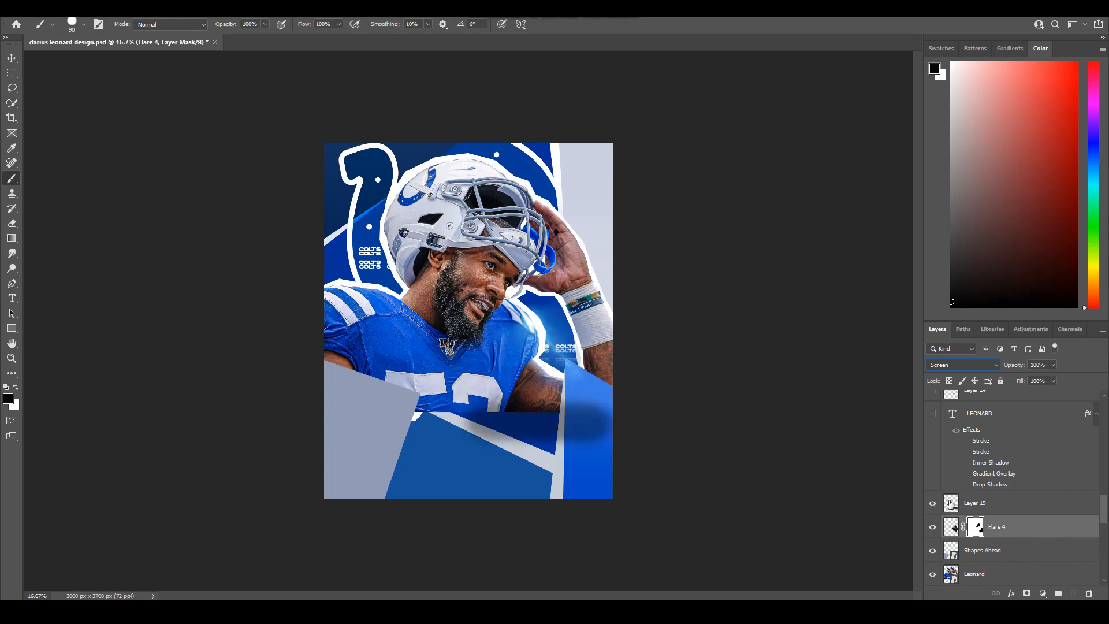
{"action": "left_click", "coordinate": [933, 413]}
{"action": "scroll", "coordinate": [964, 472], "scroll_direction": "up", "scroll_amount": 3}
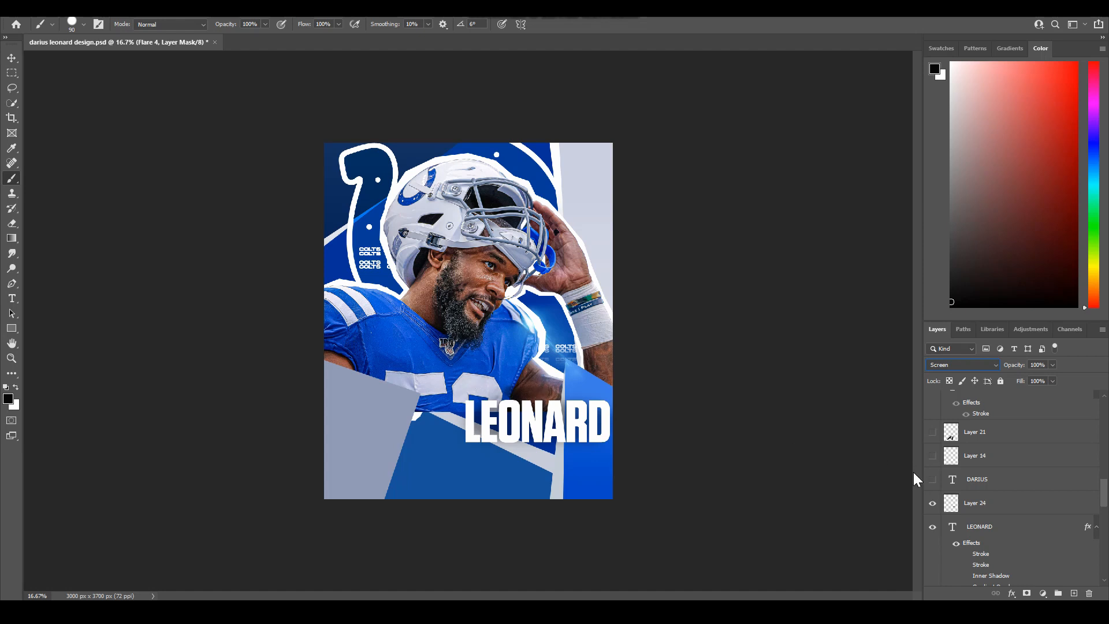
{"action": "left_click", "coordinate": [932, 479]}
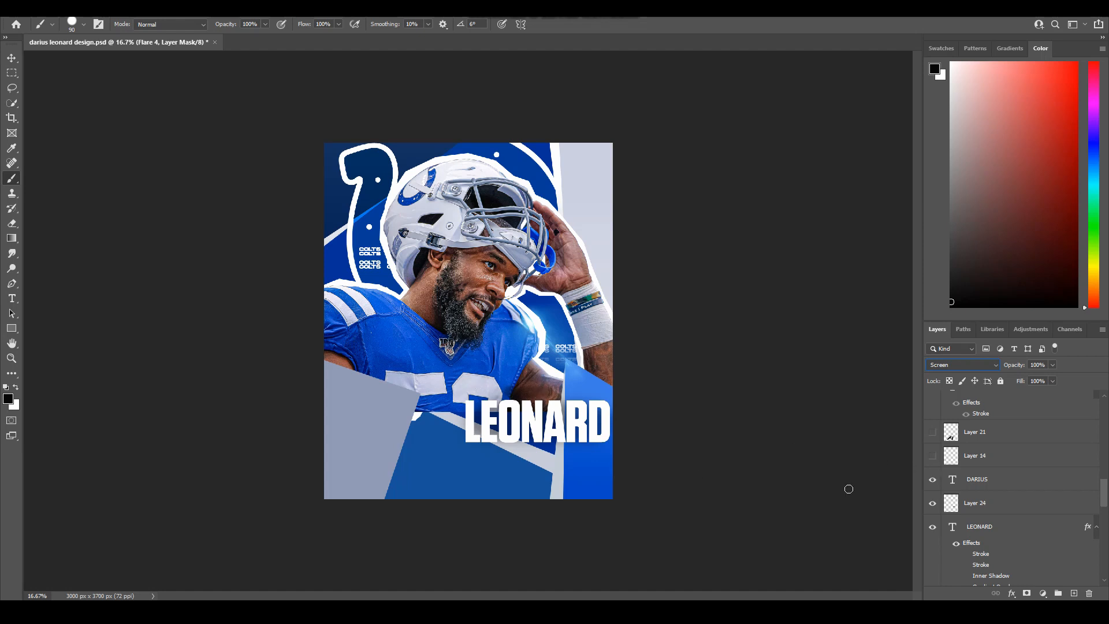
{"action": "left_click", "coordinate": [932, 456]}
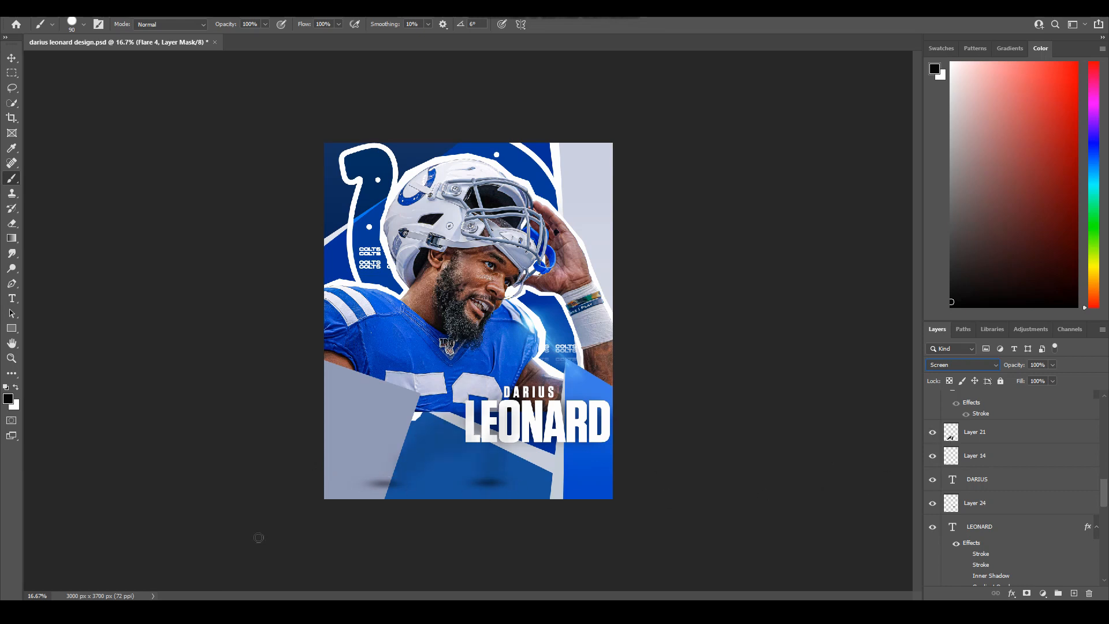
Step: Preview the 53 text layer and hide it again, and show and select the Colts-Logos layer
{"action": "scroll", "coordinate": [947, 462], "scroll_direction": "up", "scroll_amount": 3}
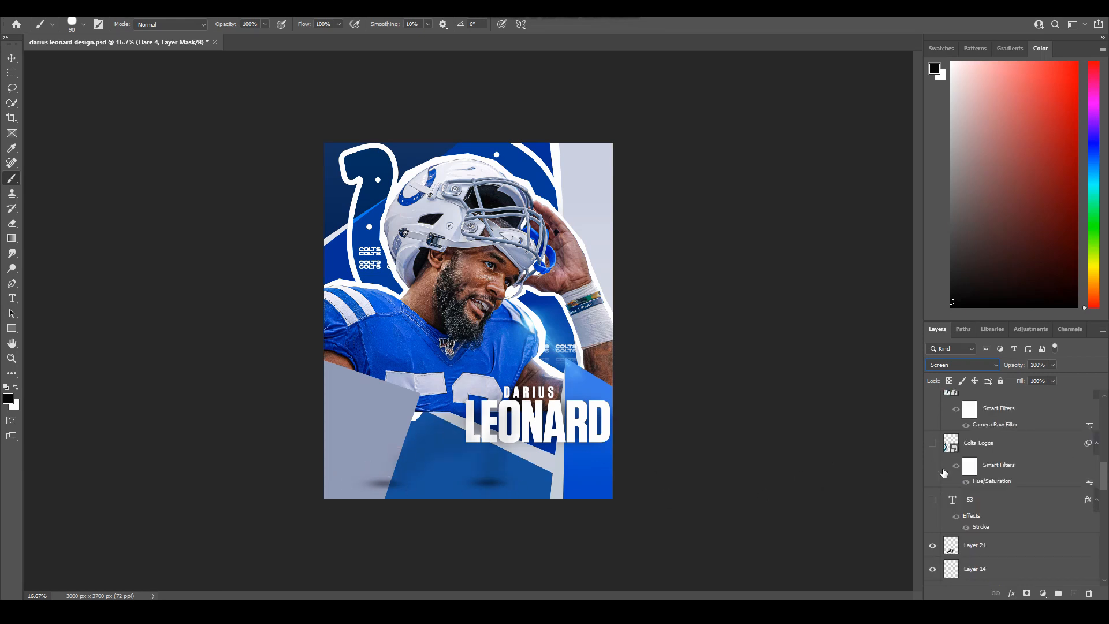
{"action": "left_click", "coordinate": [934, 500]}
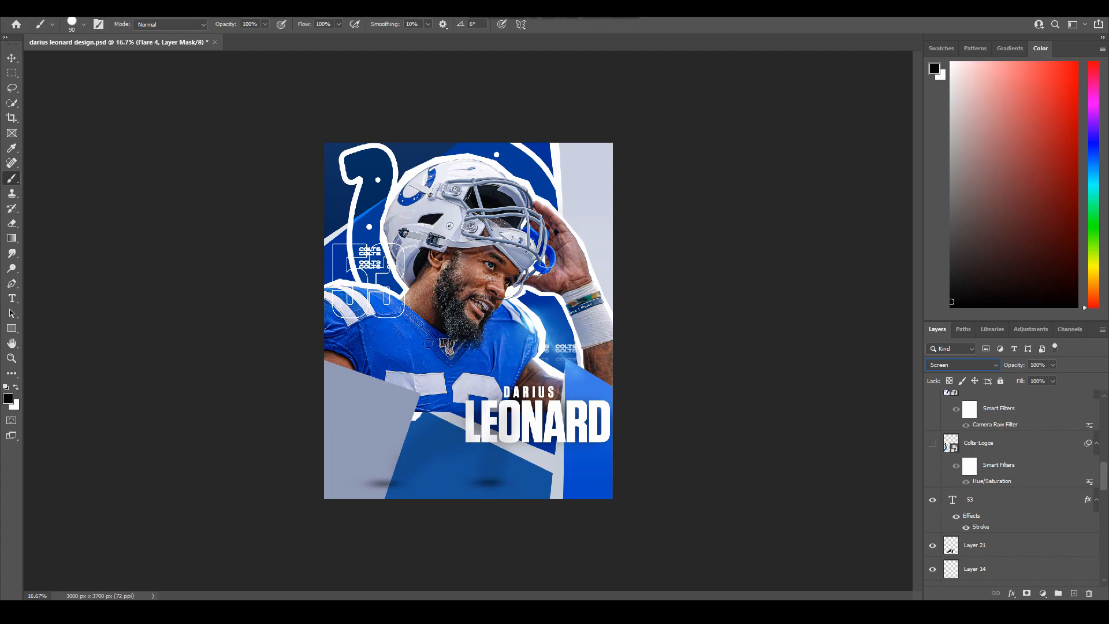
{"action": "left_click", "coordinate": [932, 501]}
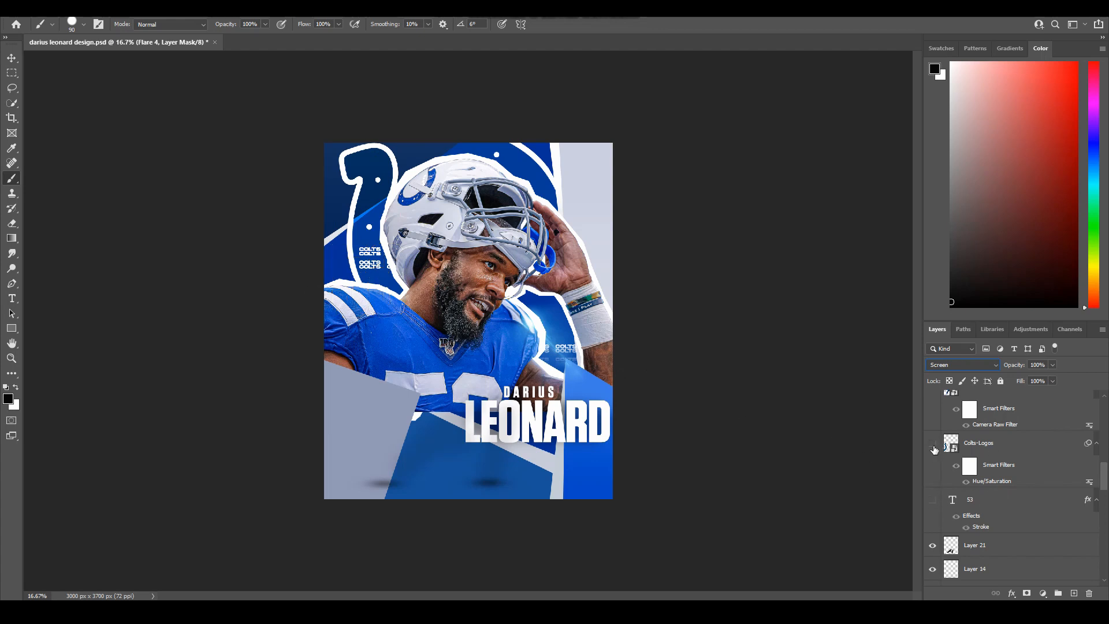
{"action": "left_click", "coordinate": [933, 443]}
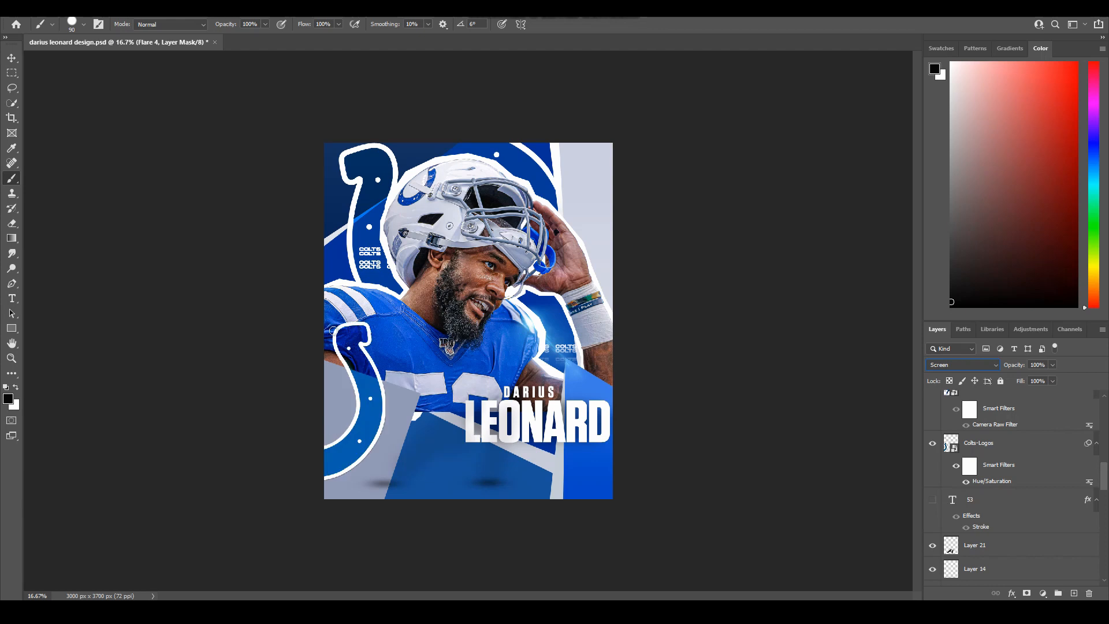
{"action": "left_click", "coordinate": [993, 443]}
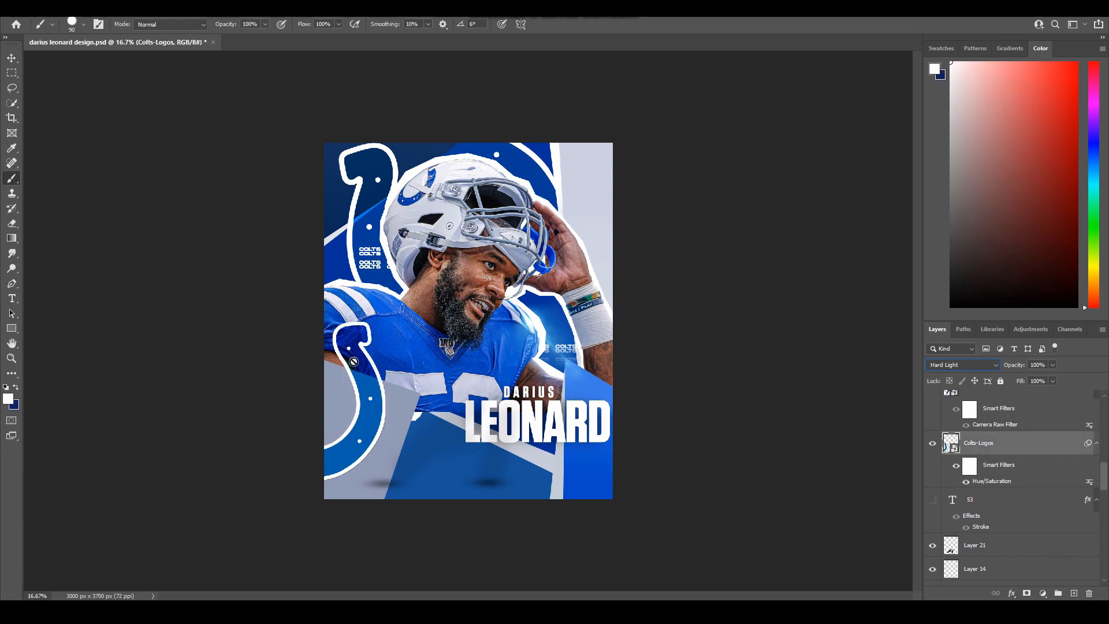
Step: Show the full-body player cutout on Layer 3 and its clipped Levels 6 and Levels 7 adjustments
{"action": "scroll", "coordinate": [988, 483], "scroll_direction": "up", "scroll_amount": 2}
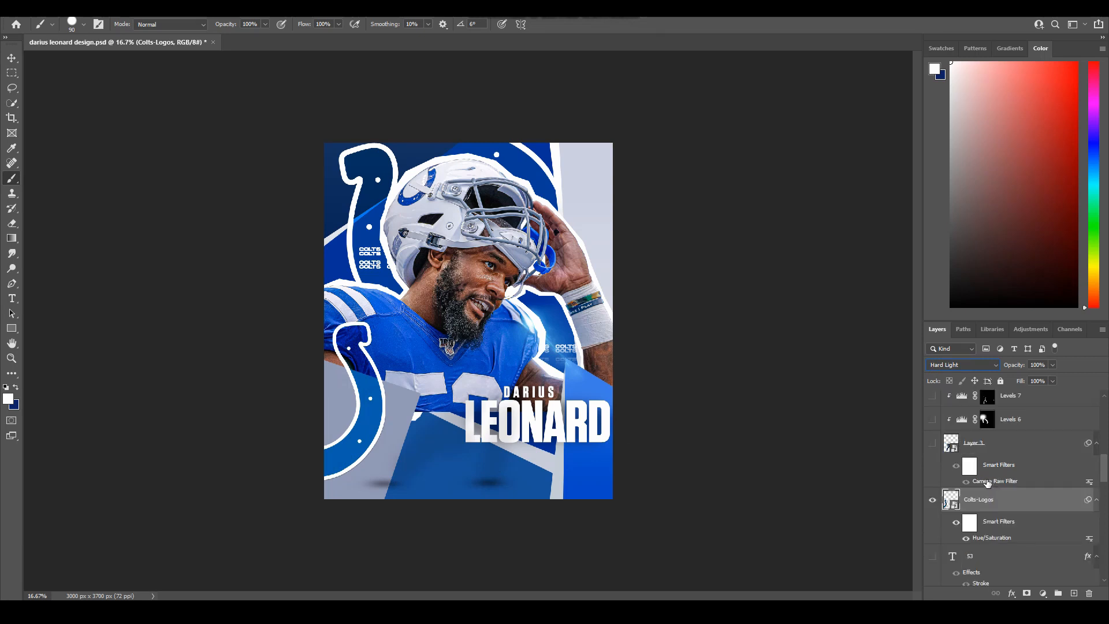
{"action": "left_click", "coordinate": [933, 443]}
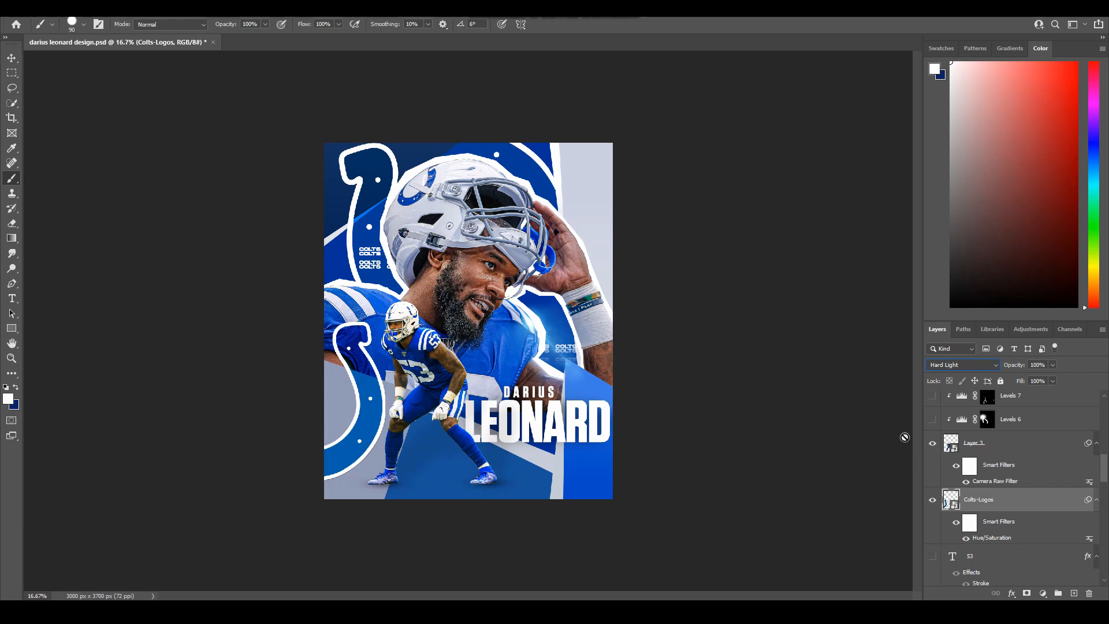
{"action": "scroll", "coordinate": [1025, 455], "scroll_direction": "up", "scroll_amount": 2}
{"action": "left_click", "coordinate": [933, 476]}
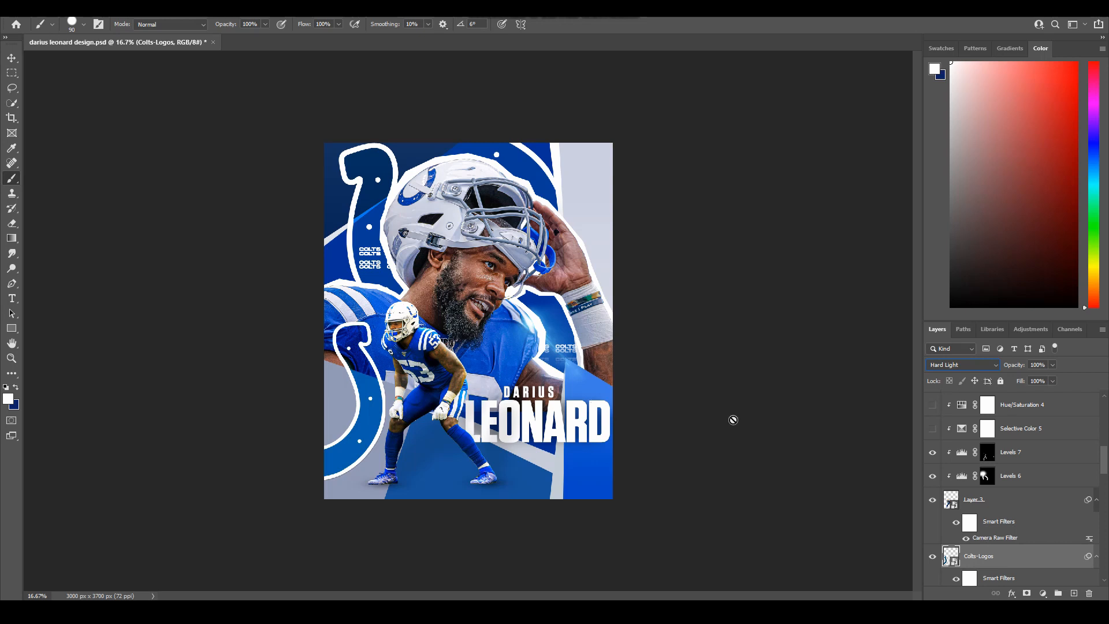
Step: Inspect the masks and blend modes of the Levels 7 and Levels 6 adjustment layers
{"action": "scroll", "coordinate": [1041, 456], "scroll_direction": "up", "scroll_amount": 11}
{"action": "key", "text": "d"}
{"action": "left_click", "coordinate": [1041, 456]}
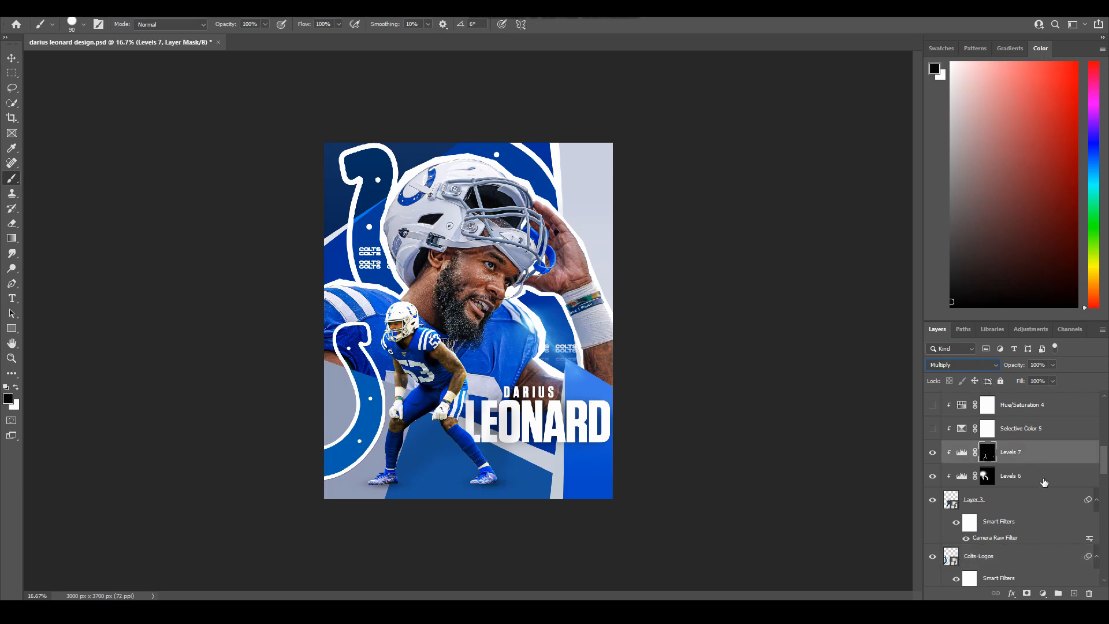
{"action": "left_click", "coordinate": [1045, 482]}
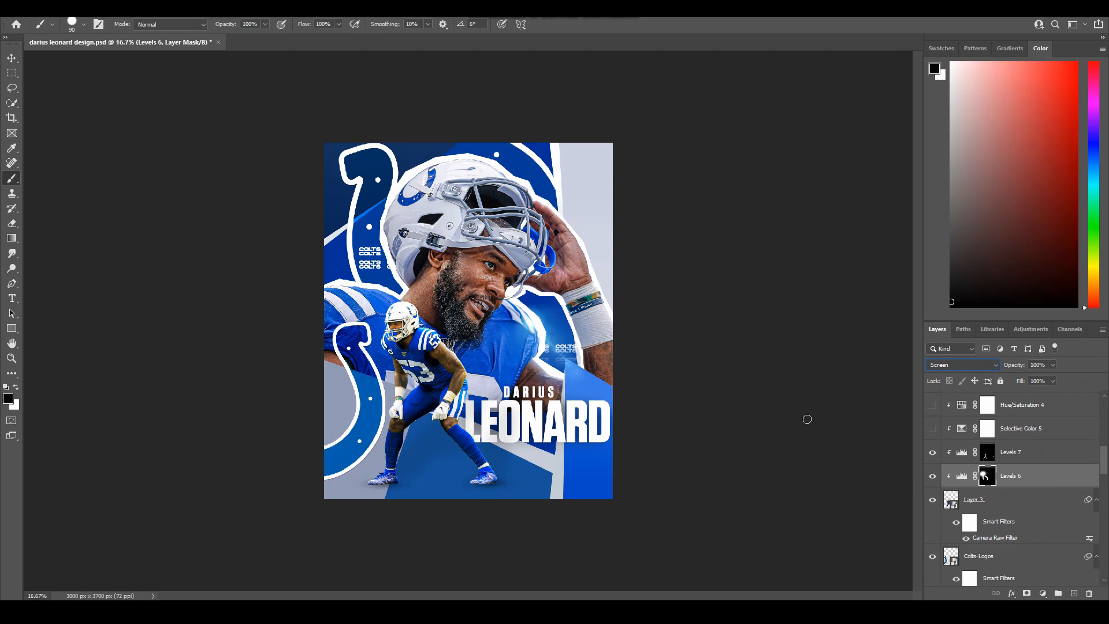
Step: Show the Selective Color 5 and Hue/Saturation 4 adjustments and the clipped Layer 3 copy
{"action": "left_click", "coordinate": [932, 430]}
{"action": "left_click", "coordinate": [932, 405]}
{"action": "scroll", "coordinate": [964, 471], "scroll_direction": "up", "scroll_amount": 2}
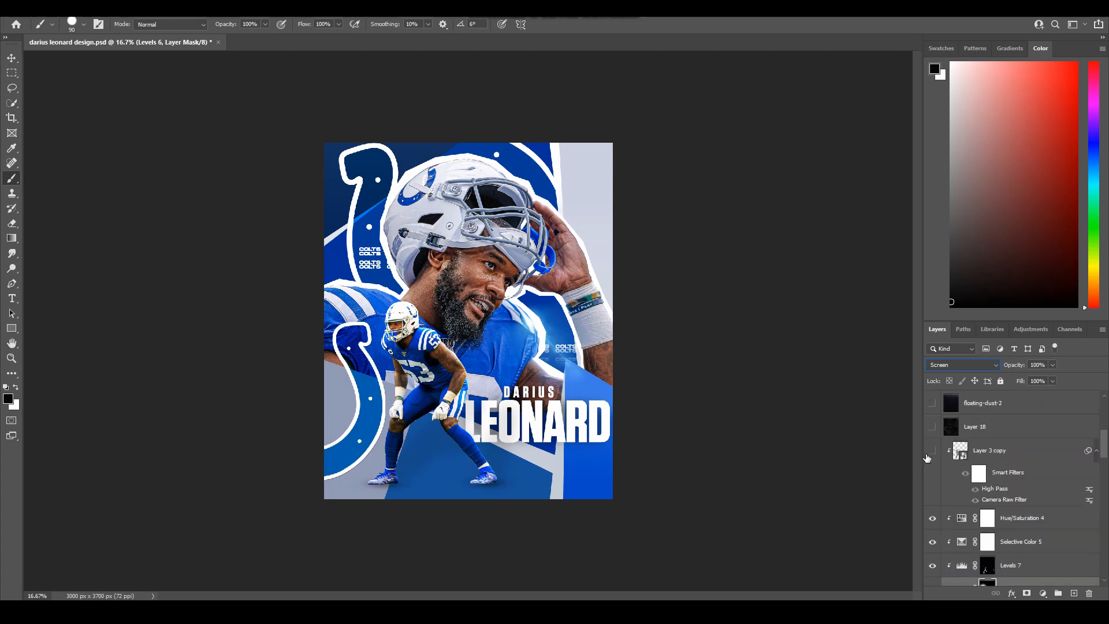
{"action": "left_click", "coordinate": [932, 450]}
Step: Preview Layer 18 and hide it again, and show floating-dust-2 and the Flare 4 layer above it
{"action": "scroll", "coordinate": [973, 459], "scroll_direction": "up", "scroll_amount": 2}
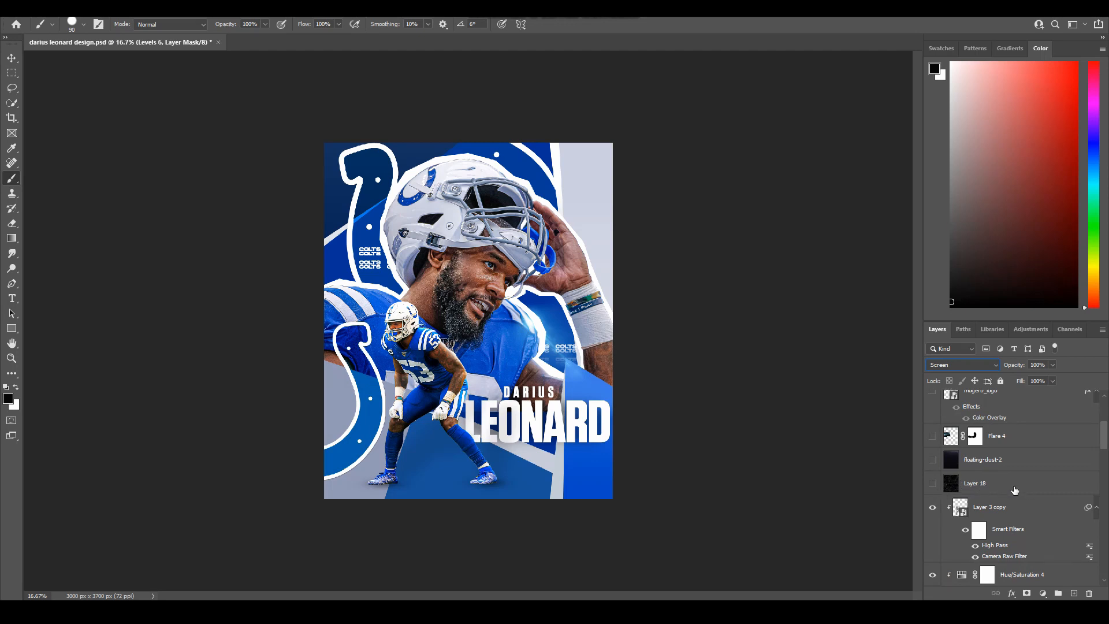
{"action": "left_click", "coordinate": [1014, 490]}
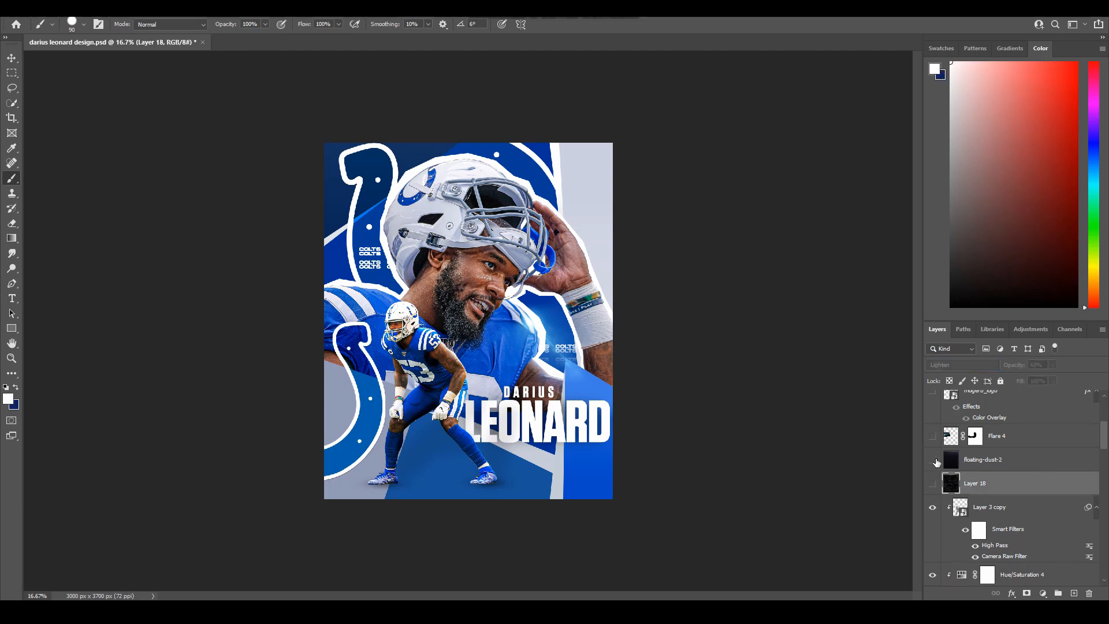
{"action": "left_click", "coordinate": [932, 484]}
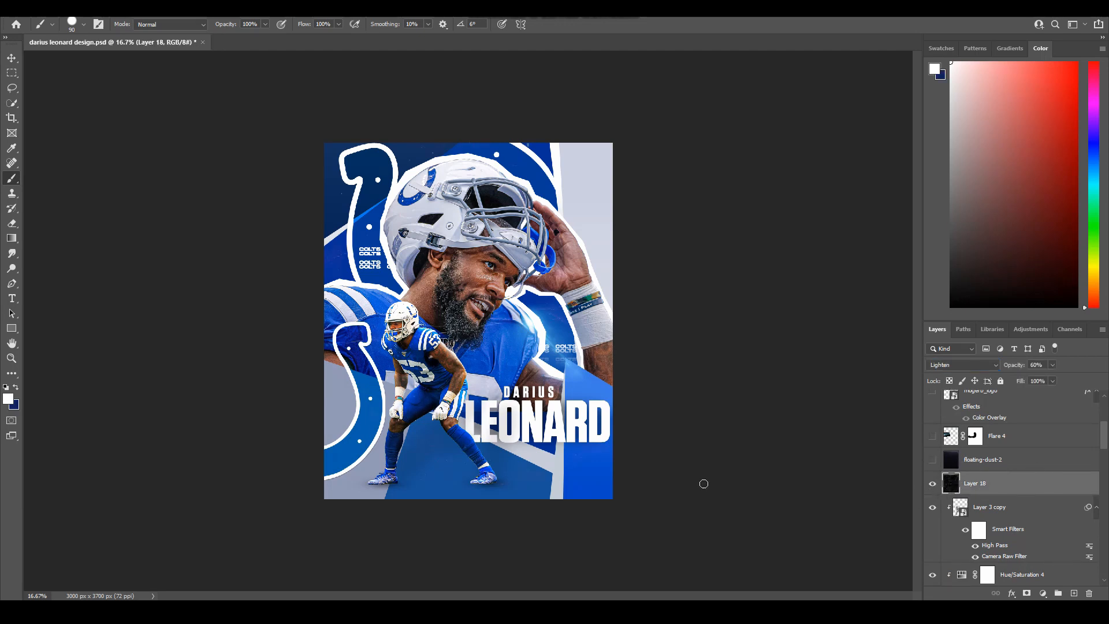
{"action": "left_click", "coordinate": [932, 462]}
Step: Show the mogerb_logo layer, Group 7, the CT Watermark and the CST.VISUALS MOGERBDESIGNS text layer
{"action": "scroll", "coordinate": [1043, 488], "scroll_direction": "up", "scroll_amount": 2}
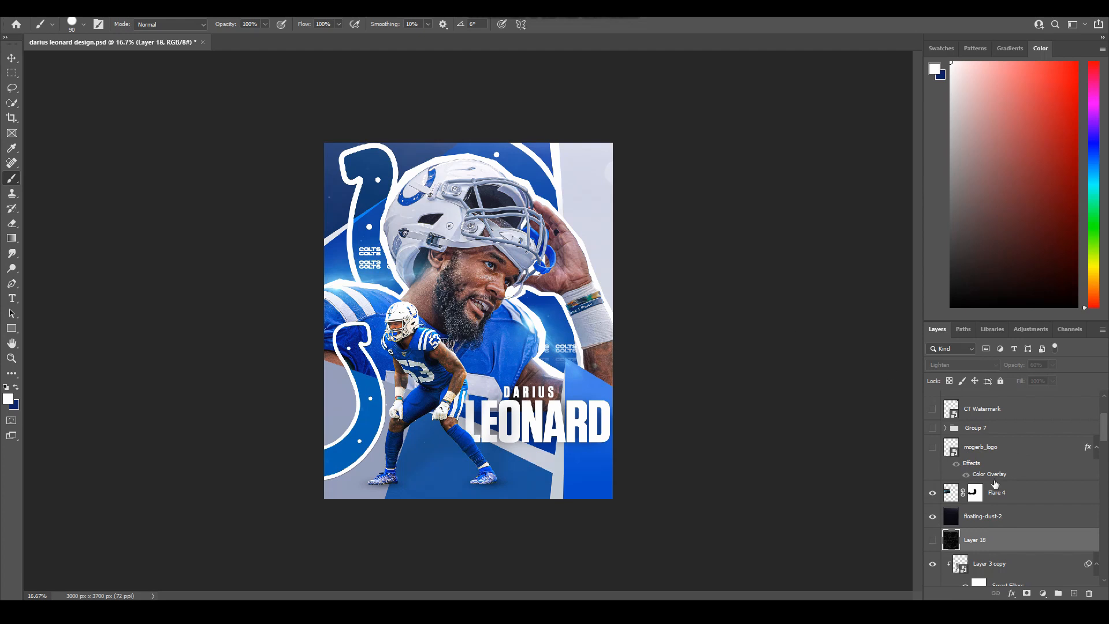
{"action": "left_click", "coordinate": [932, 447]}
{"action": "left_click", "coordinate": [932, 409]}
{"action": "scroll", "coordinate": [990, 512], "scroll_direction": "up", "scroll_amount": 2}
{"action": "left_click", "coordinate": [933, 442]}
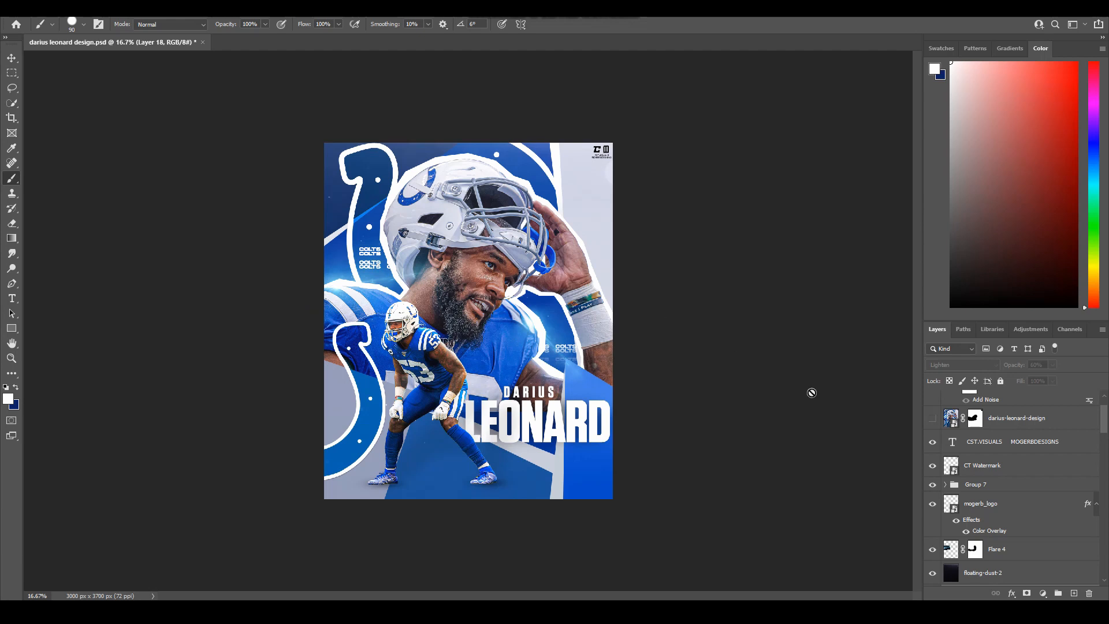
Step: Select Group 7 and toggle its visibility to check its effect on the poster
{"action": "left_click", "coordinate": [1021, 486]}
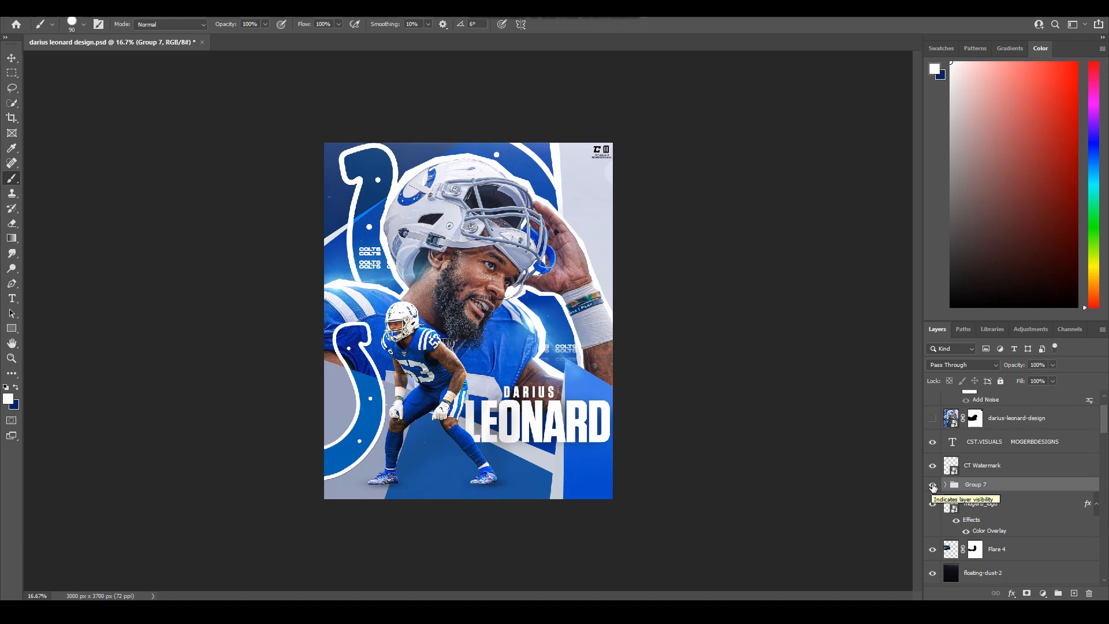
{"action": "left_click", "coordinate": [932, 485]}
{"action": "left_click", "coordinate": [932, 485]}
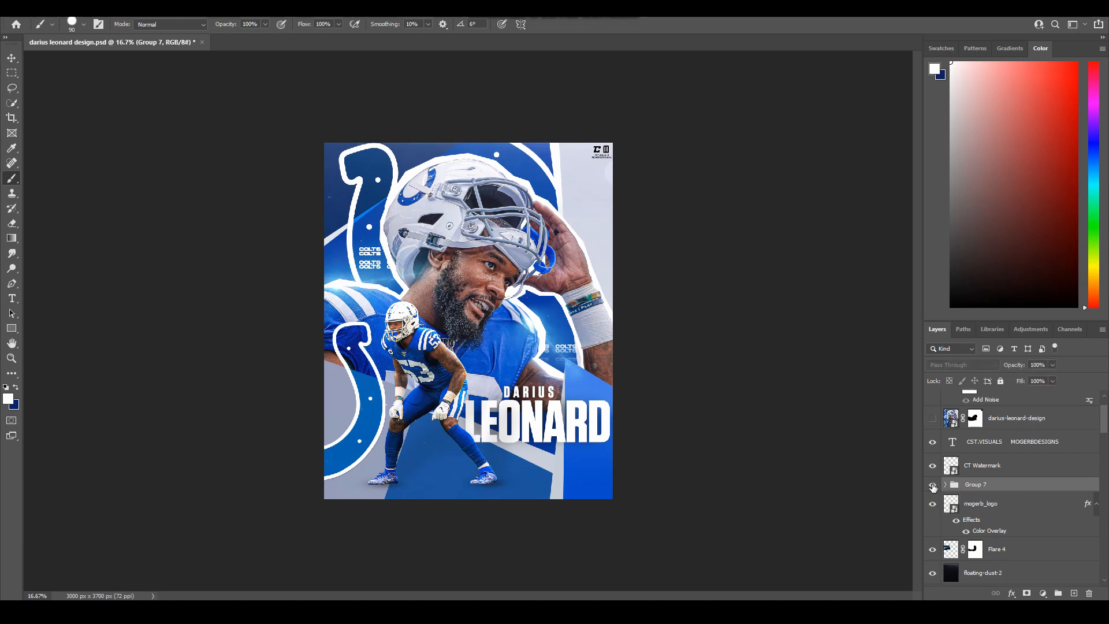
{"action": "left_click", "coordinate": [933, 487]}
{"action": "scroll", "coordinate": [940, 477], "scroll_direction": "up", "scroll_amount": 1}
{"action": "left_click", "coordinate": [932, 529]}
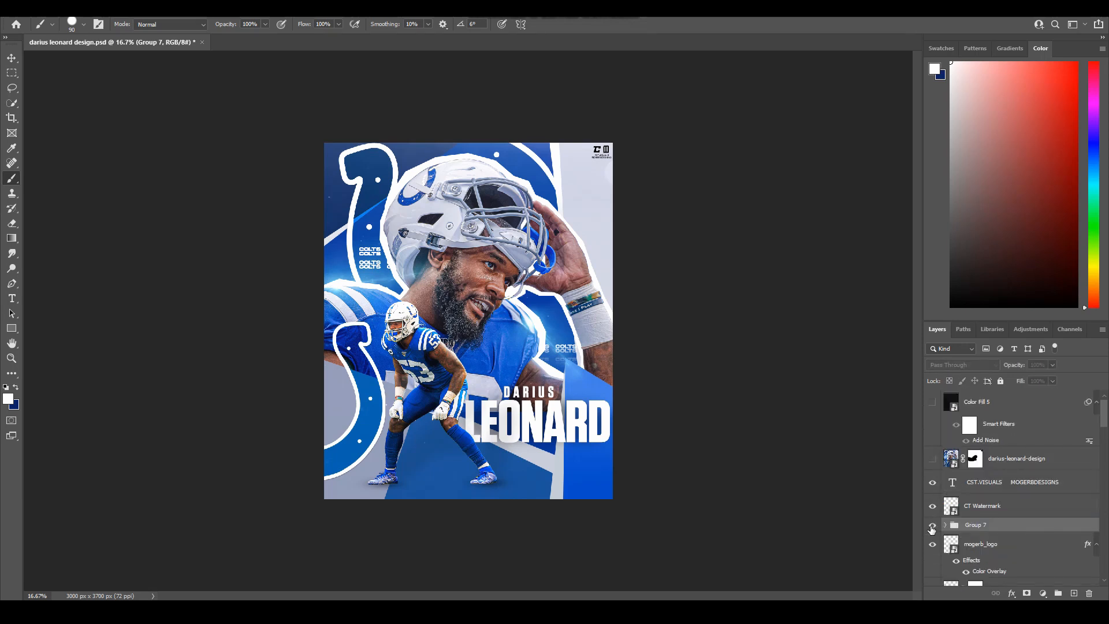
Step: Expand Group 7 and show its 15: Contrast and 3: Common subgroups
{"action": "left_click", "coordinate": [945, 525]}
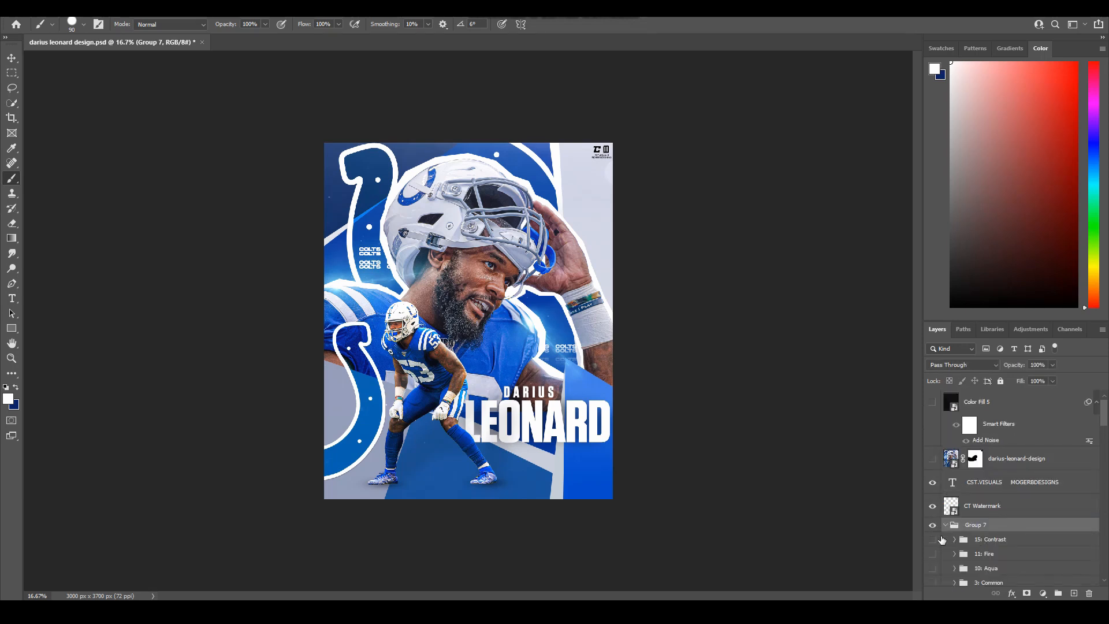
{"action": "scroll", "coordinate": [957, 527], "scroll_direction": "down", "scroll_amount": 1}
{"action": "left_click", "coordinate": [931, 484]}
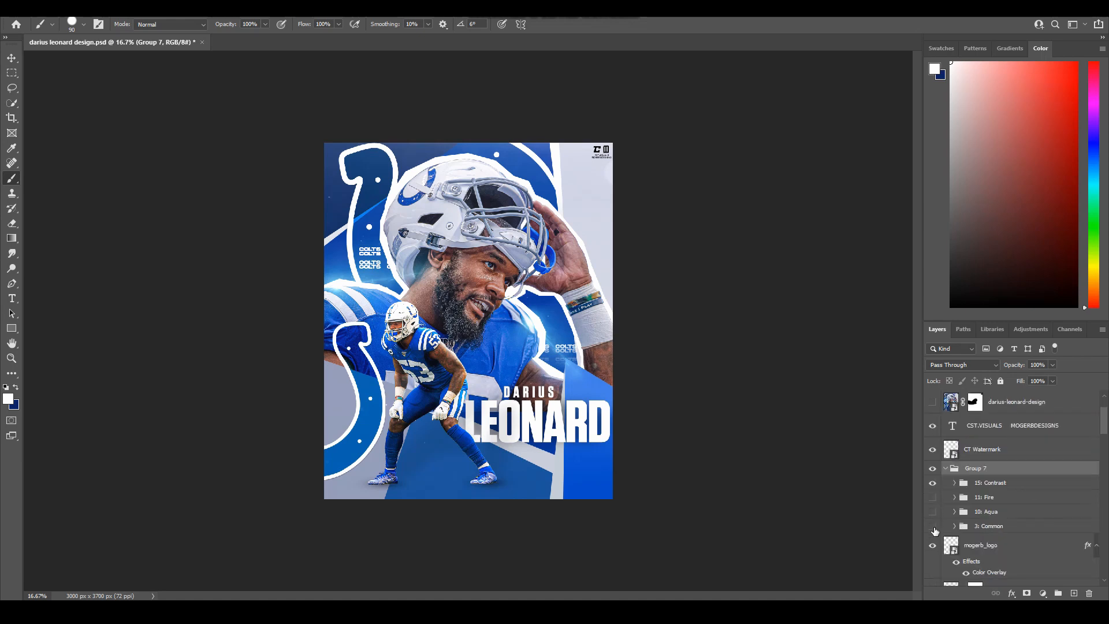
{"action": "left_click", "coordinate": [932, 527]}
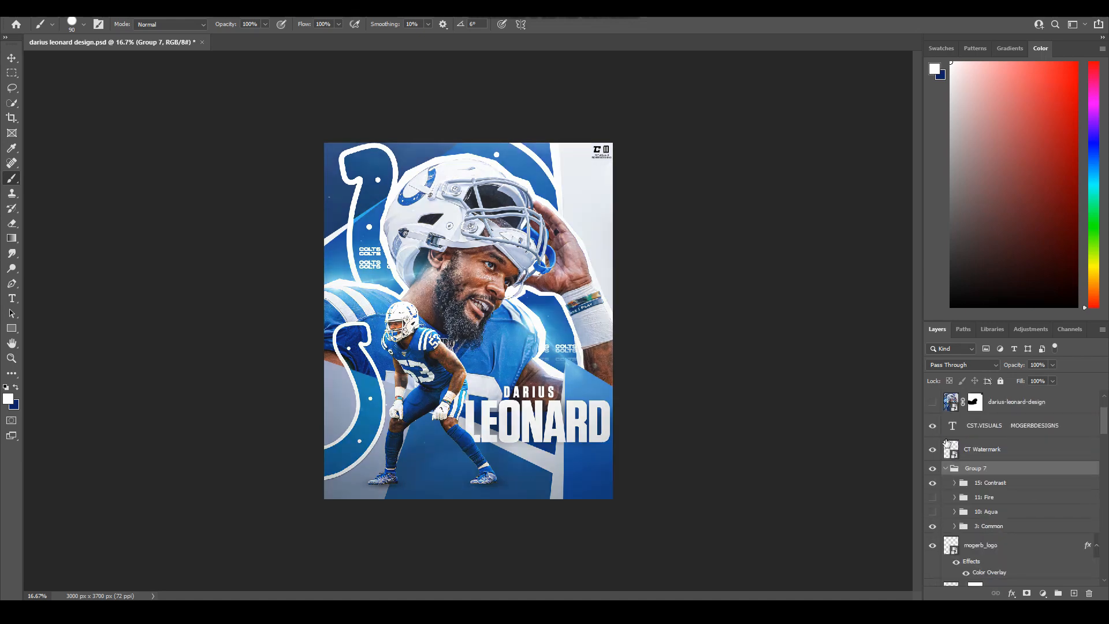
Step: Collapse Group 7, compare the poster with and without it, and look over the available adjustment layer types
{"action": "left_click", "coordinate": [946, 469]}
{"action": "left_click", "coordinate": [932, 468]}
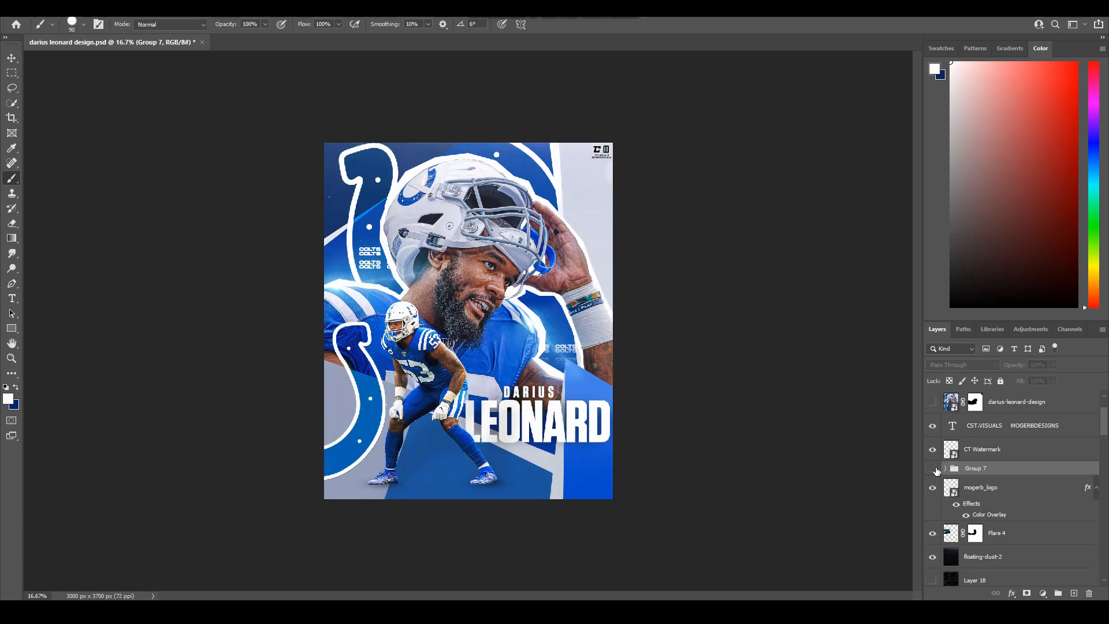
{"action": "left_click", "coordinate": [932, 468]}
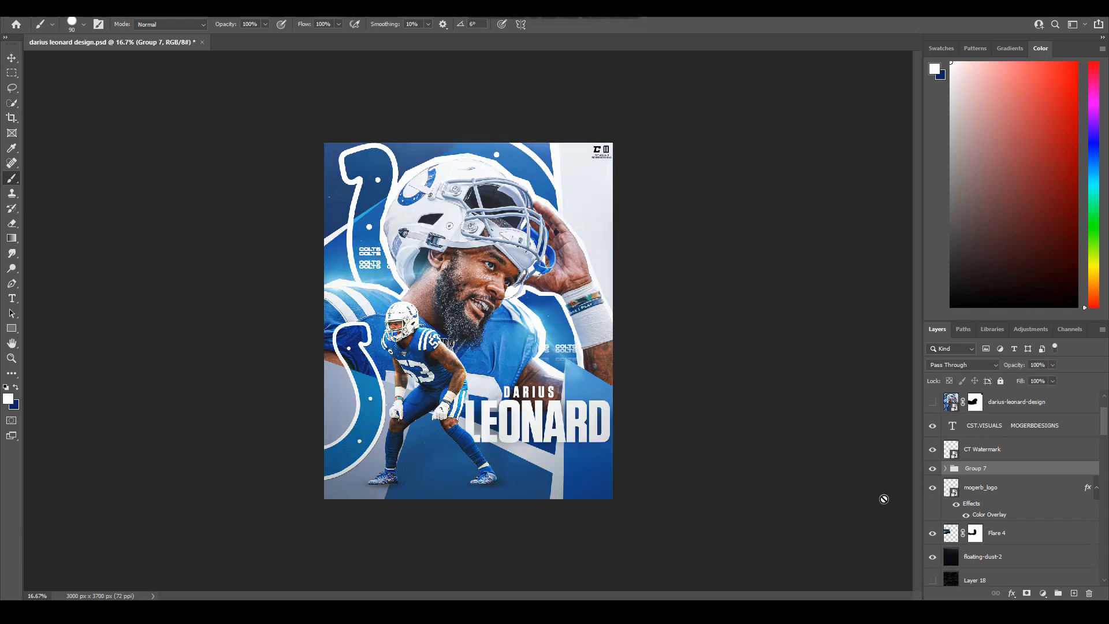
{"action": "left_click", "coordinate": [932, 468]}
{"action": "left_click", "coordinate": [932, 468]}
{"action": "scroll", "coordinate": [984, 432], "scroll_direction": "up", "scroll_amount": 2}
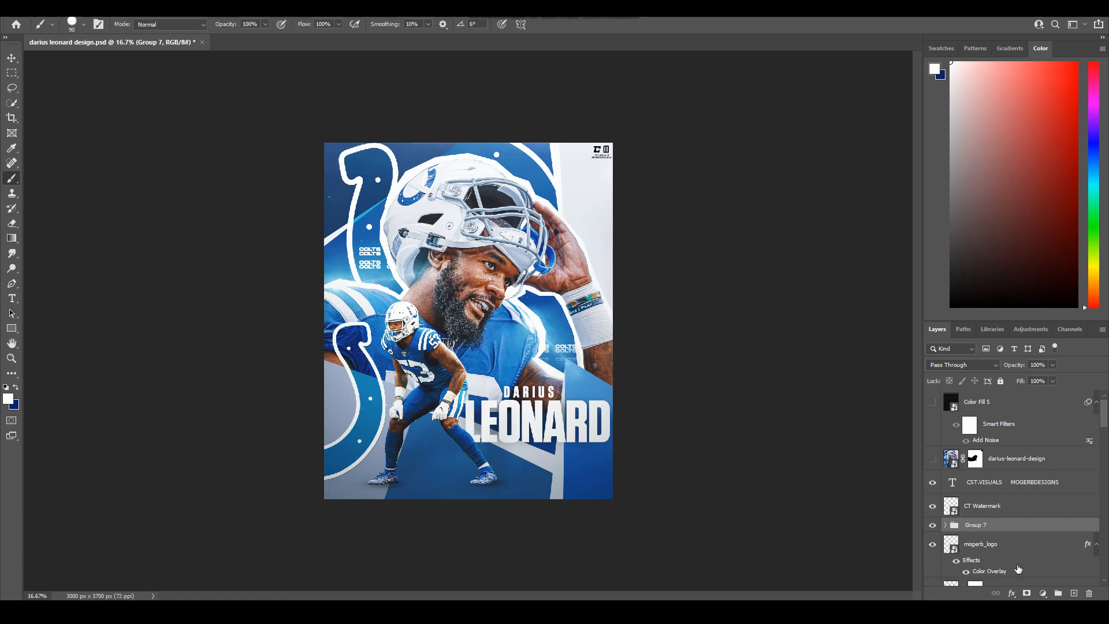
{"action": "left_click", "coordinate": [1043, 594]}
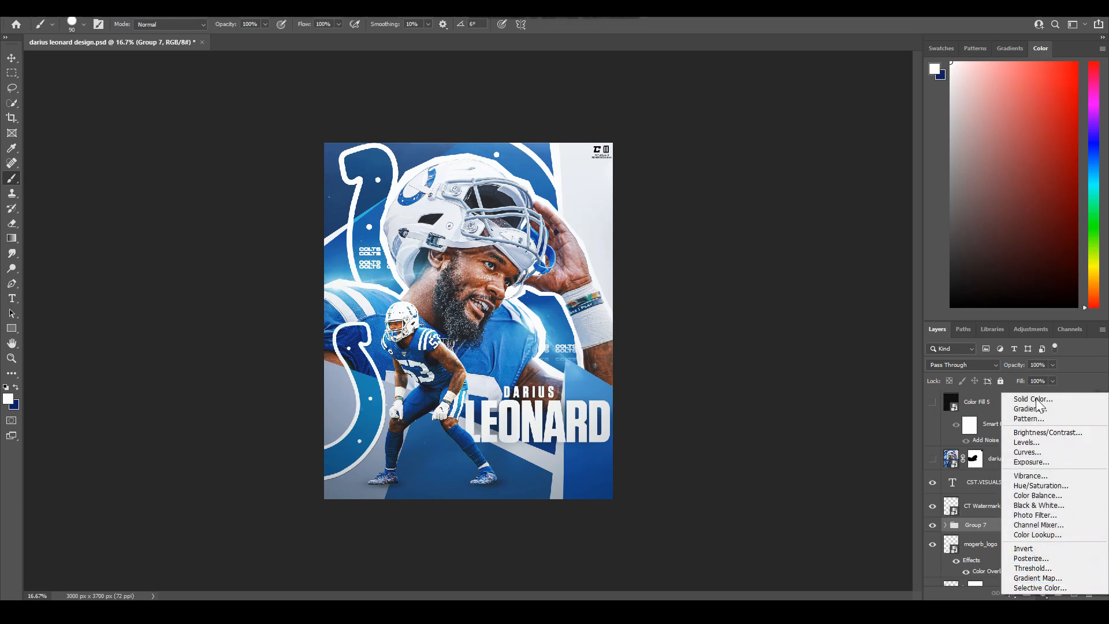
{"action": "left_click", "coordinate": [977, 528]}
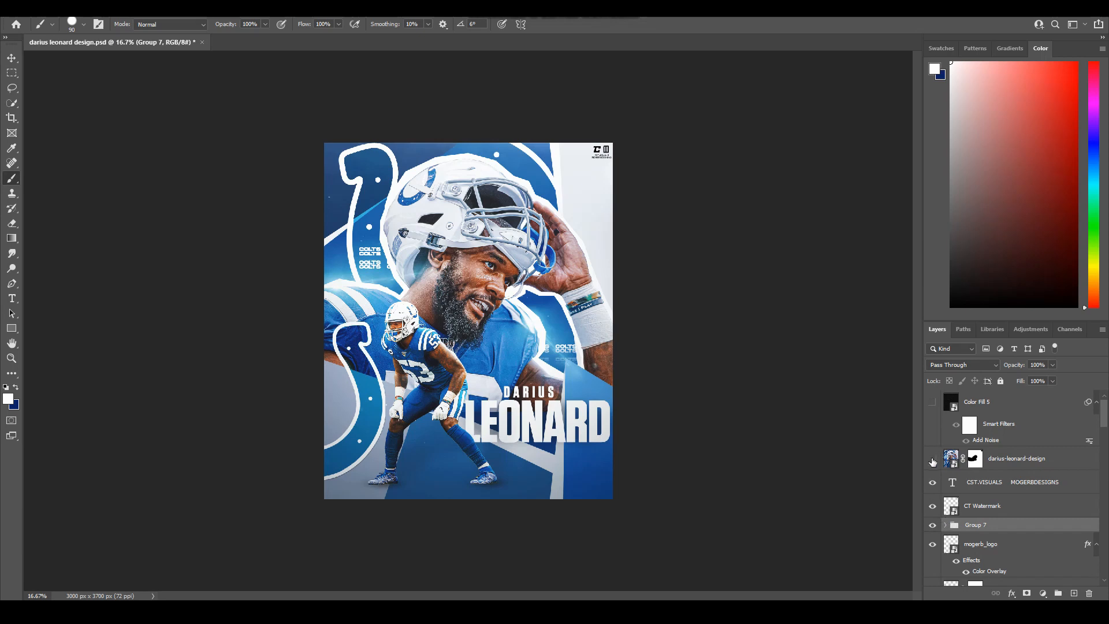
Step: Show the darius-leonard-design layer above the text layer and compare the poster with and without it
{"action": "left_click", "coordinate": [1058, 461]}
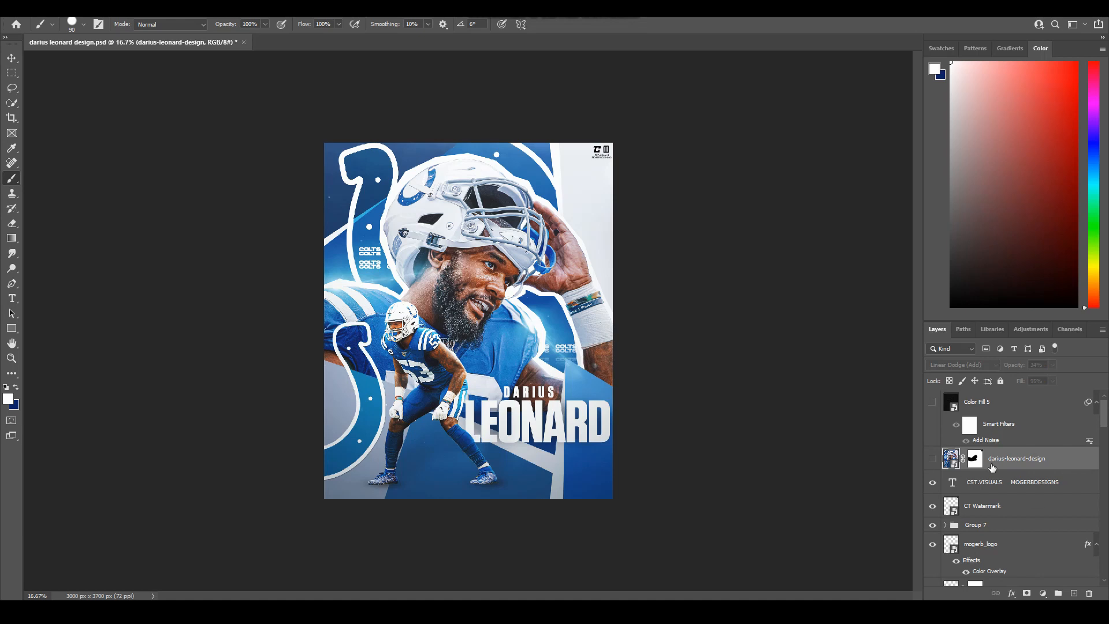
{"action": "left_click", "coordinate": [933, 459]}
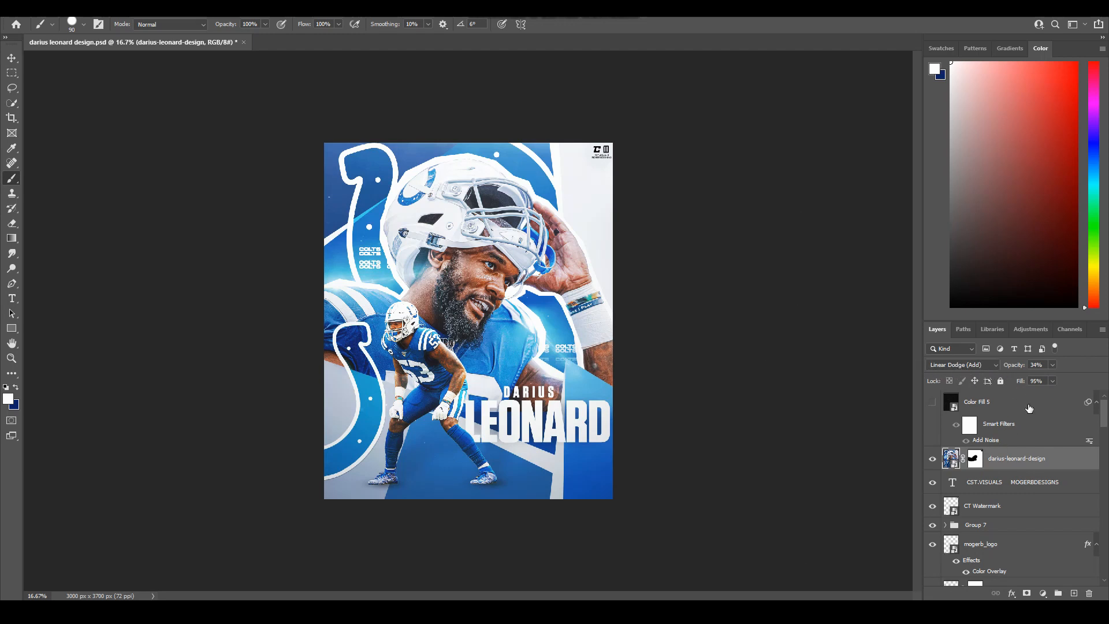
{"action": "left_click", "coordinate": [932, 459]}
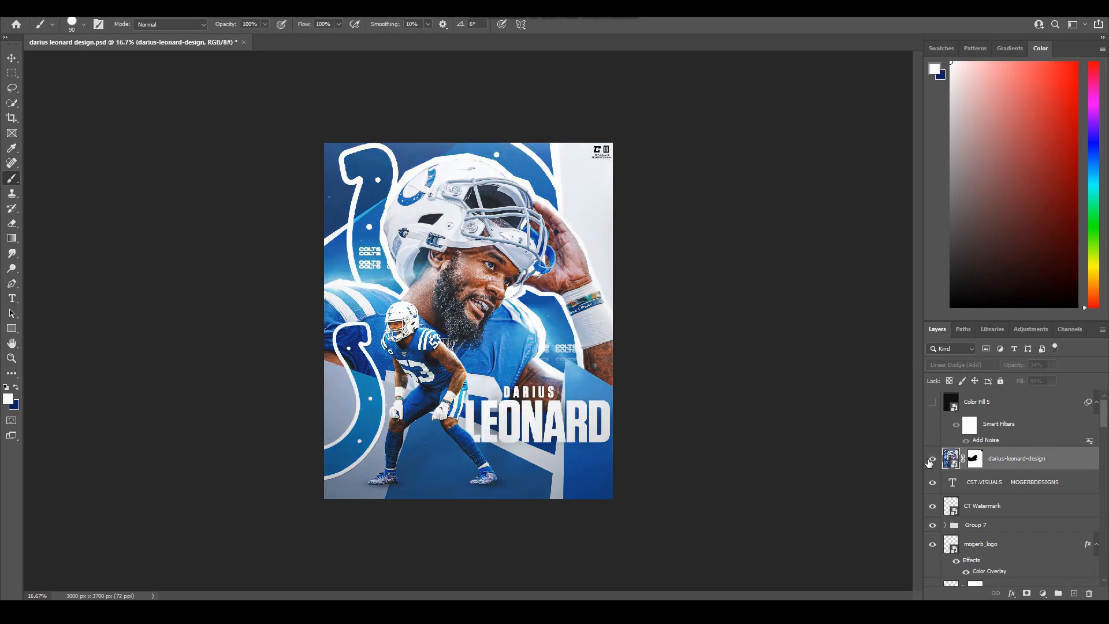
{"action": "left_click", "coordinate": [931, 460]}
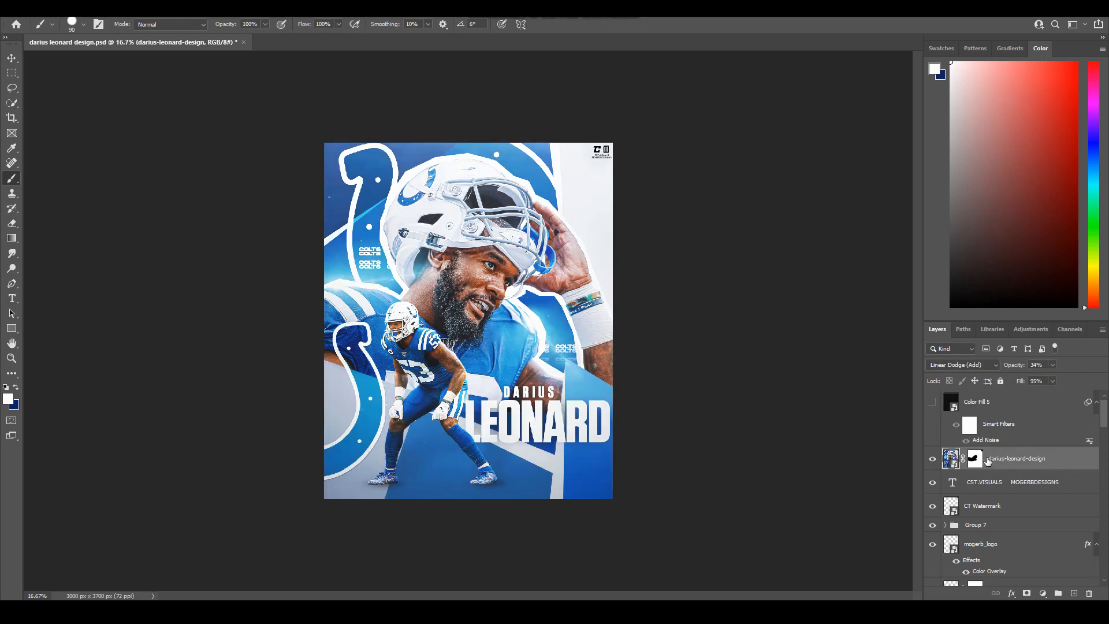
Step: Select the darius-leonard-design layer's mask and look through the layer stack beneath it
{"action": "left_click", "coordinate": [976, 458]}
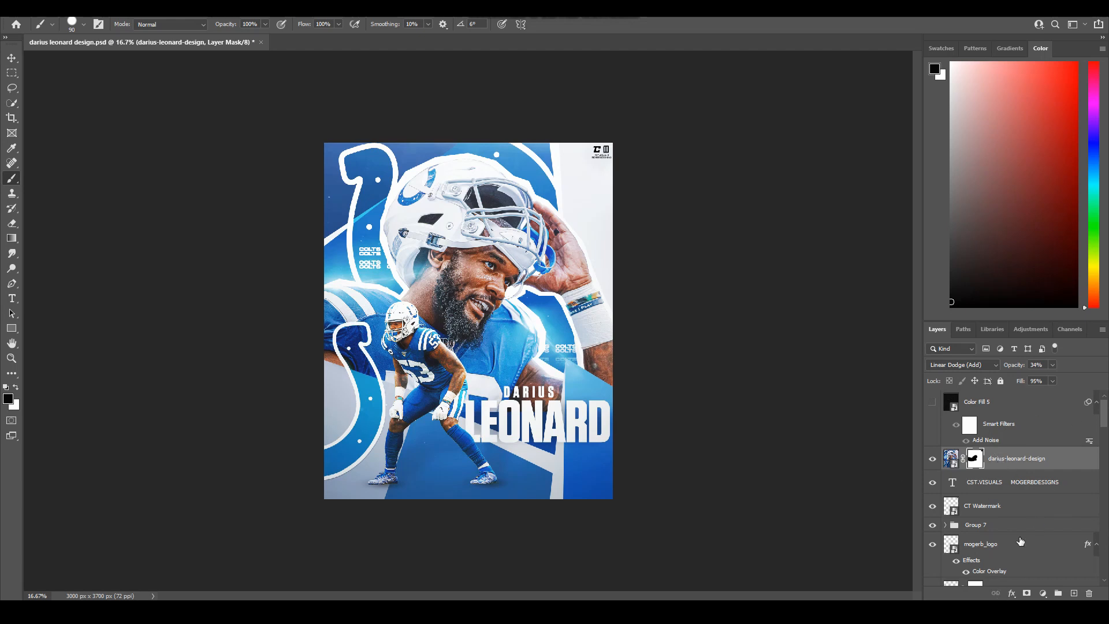
{"action": "scroll", "coordinate": [1020, 541], "scroll_direction": "down", "scroll_amount": 5}
{"action": "scroll", "coordinate": [973, 507], "scroll_direction": "down", "scroll_amount": 8}
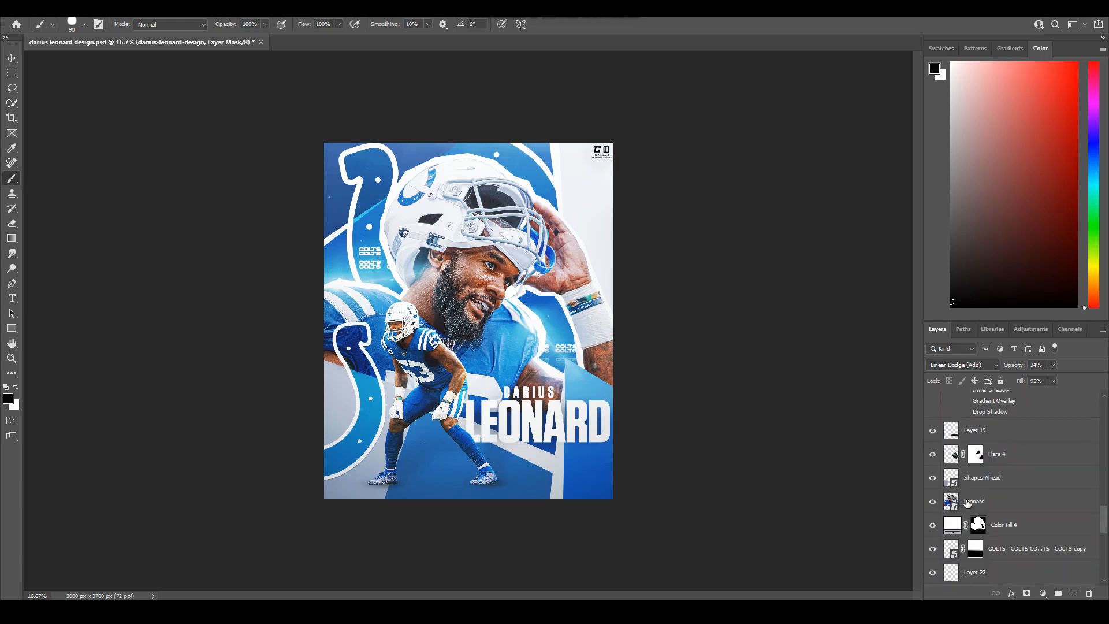
{"action": "scroll", "coordinate": [967, 501], "scroll_direction": "up", "scroll_amount": 12}
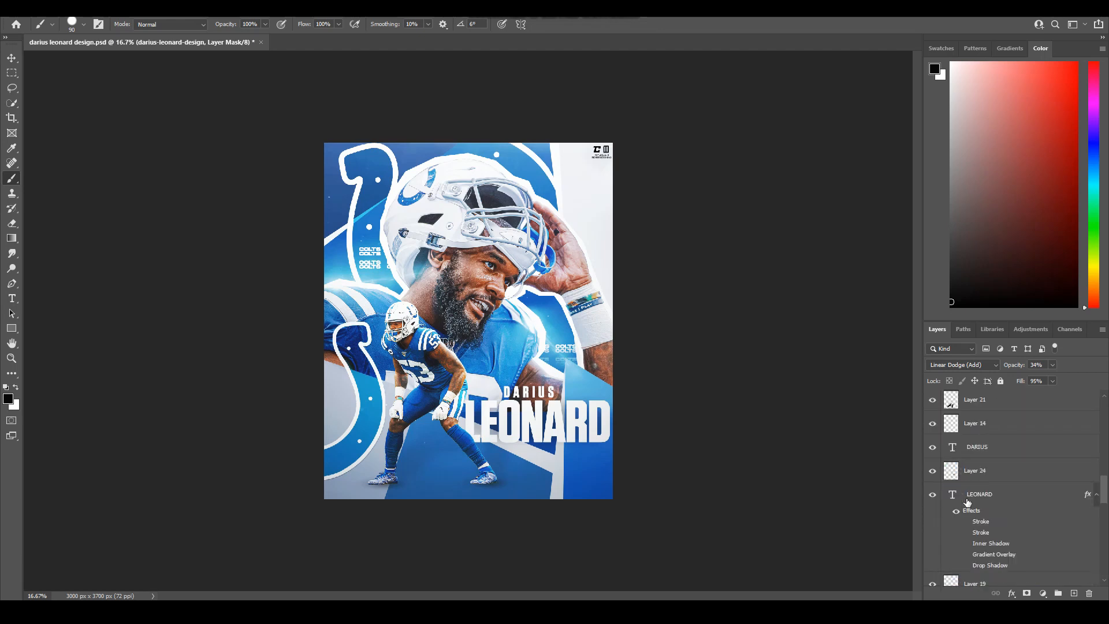
{"action": "scroll", "coordinate": [968, 502], "scroll_direction": "up", "scroll_amount": 1}
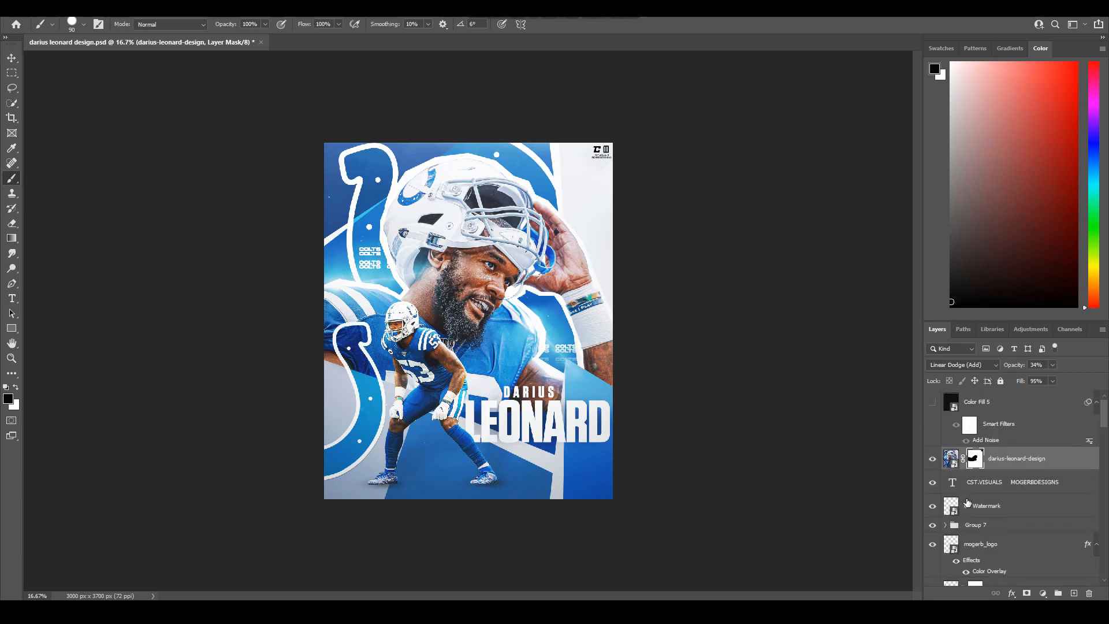